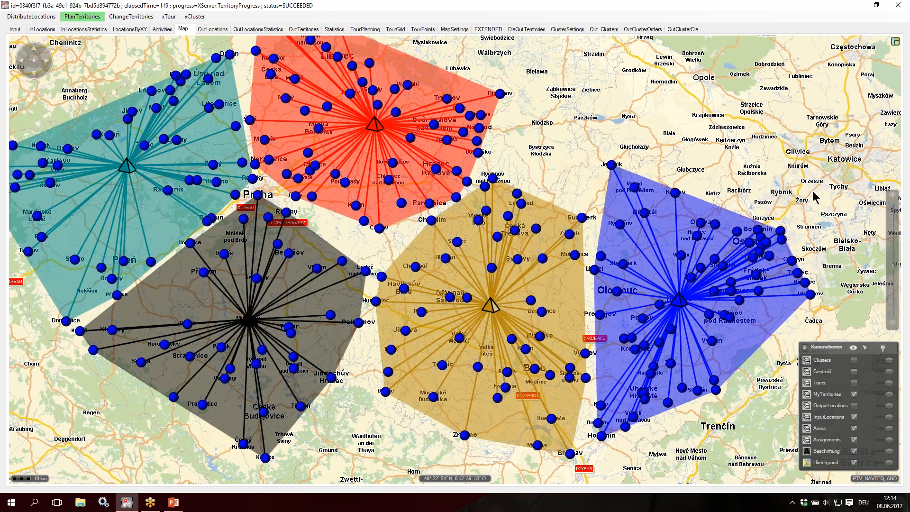
Hide the Areas, Assignments and MyTerritories layers so that the map shows only the InputLocations over the base map
{"action": "key", "text": "alt+Tab"}
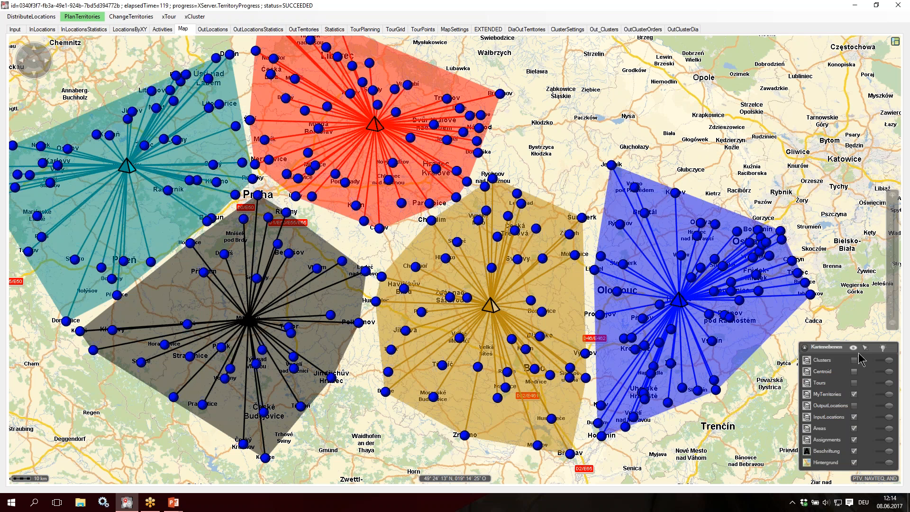
{"action": "left_click", "coordinate": [855, 429]}
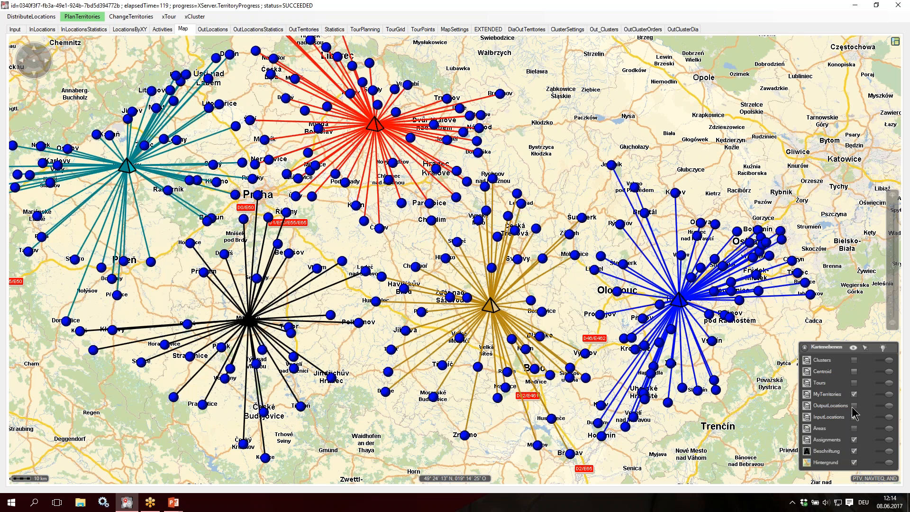
{"action": "left_click", "coordinate": [854, 440]}
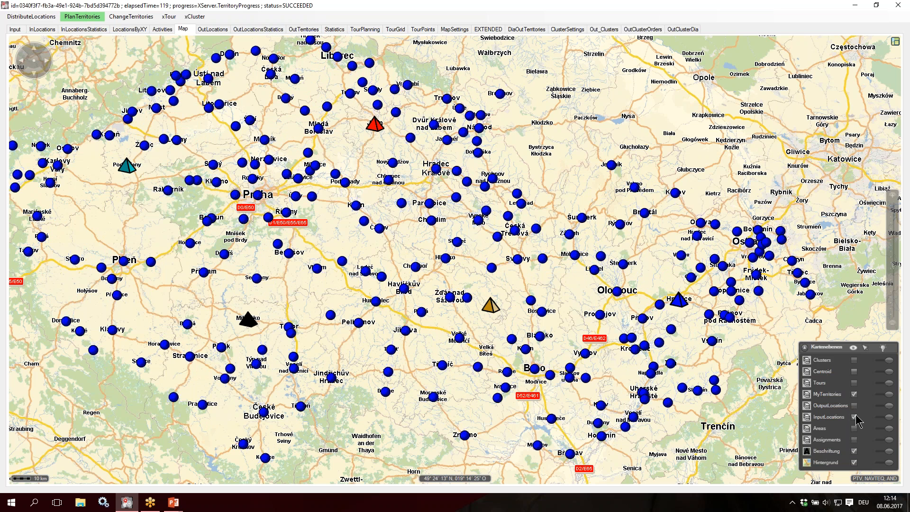
{"action": "left_click", "coordinate": [855, 418]}
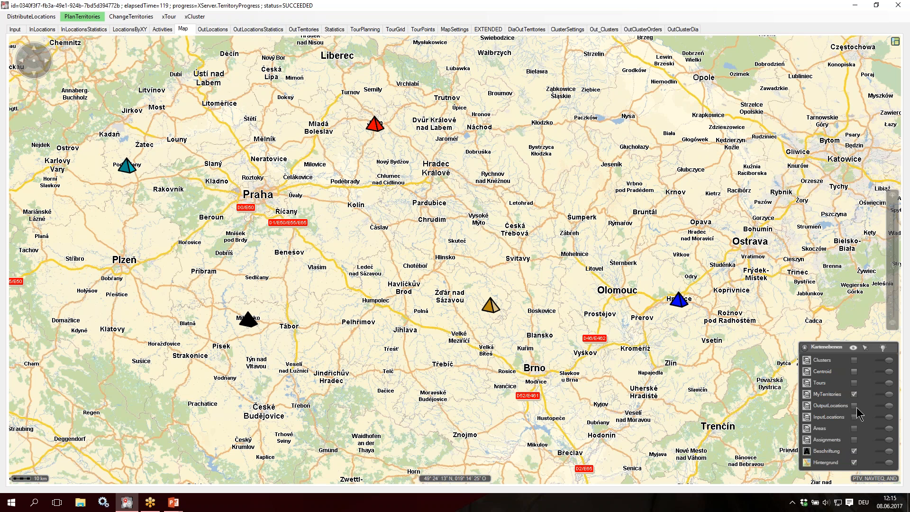
{"action": "left_click", "coordinate": [854, 394]}
{"action": "left_click", "coordinate": [856, 416]}
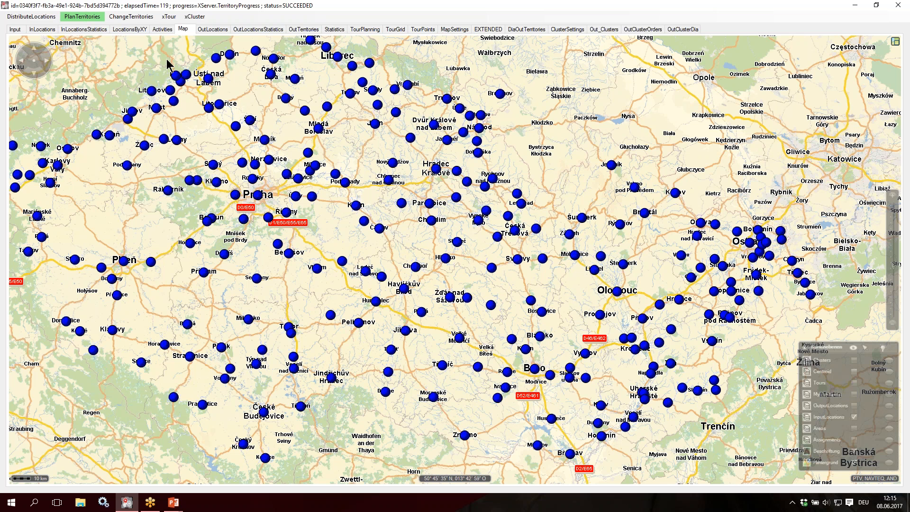
Examine the activity values of the input locations and the current planning settings
{"action": "left_click", "coordinate": [43, 29]}
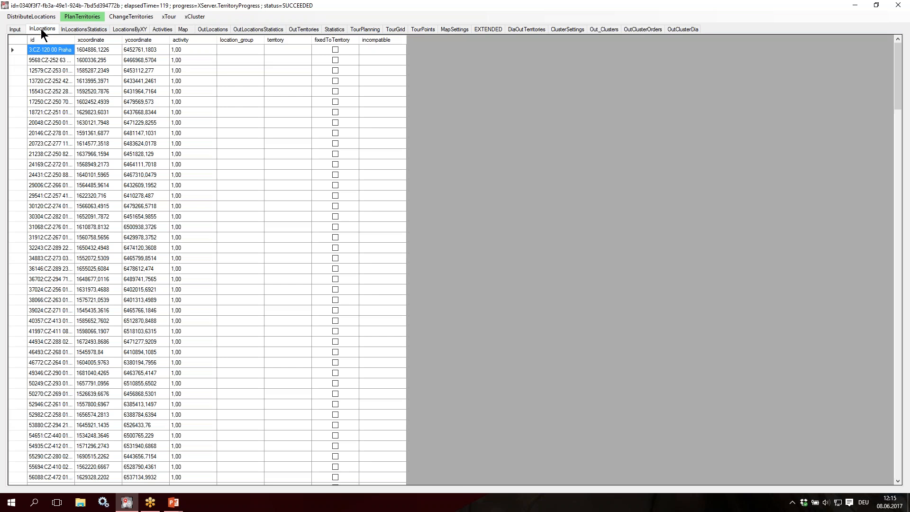
{"action": "left_click_drag", "start_coordinate": [211, 50], "coordinate": [207, 168]}
{"action": "left_click", "coordinate": [207, 166]}
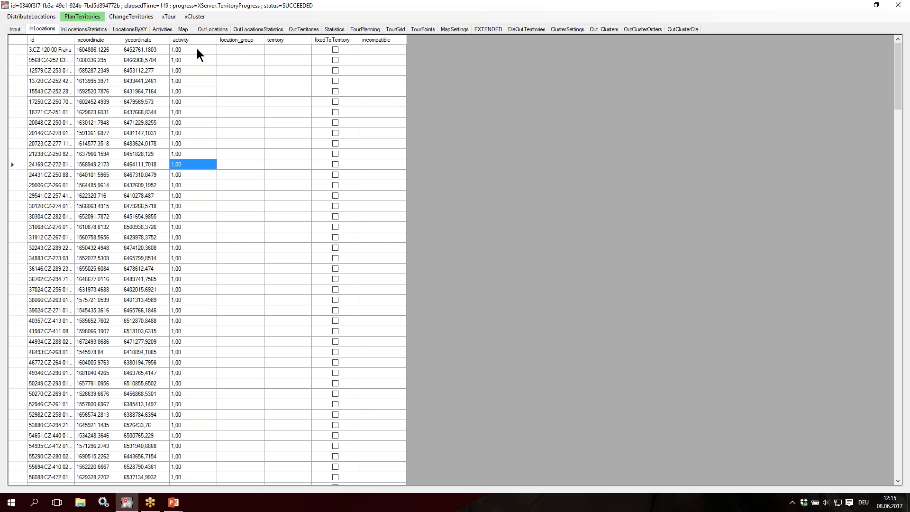
{"action": "left_click", "coordinate": [15, 29]}
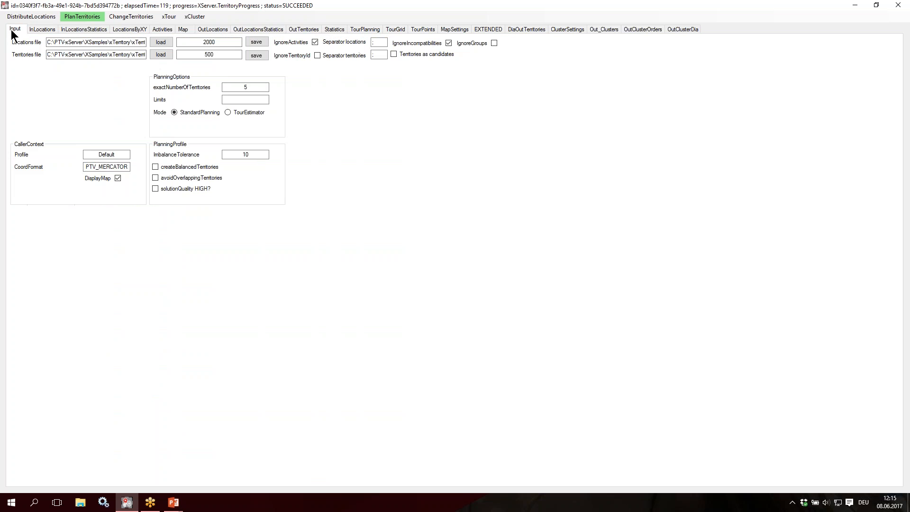
Display the MyTerritories, Assignments and Areas layers on the map together with the input locations
{"action": "left_click", "coordinate": [181, 30]}
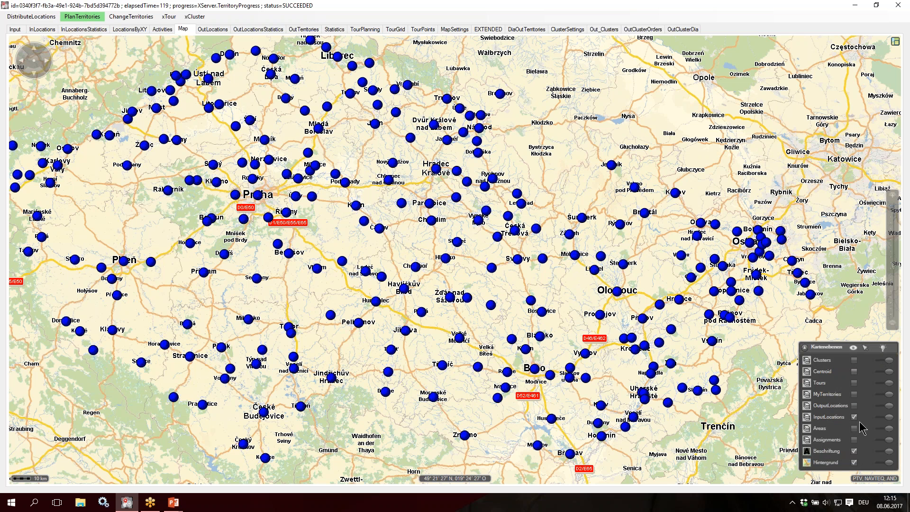
{"action": "left_click", "coordinate": [854, 394]}
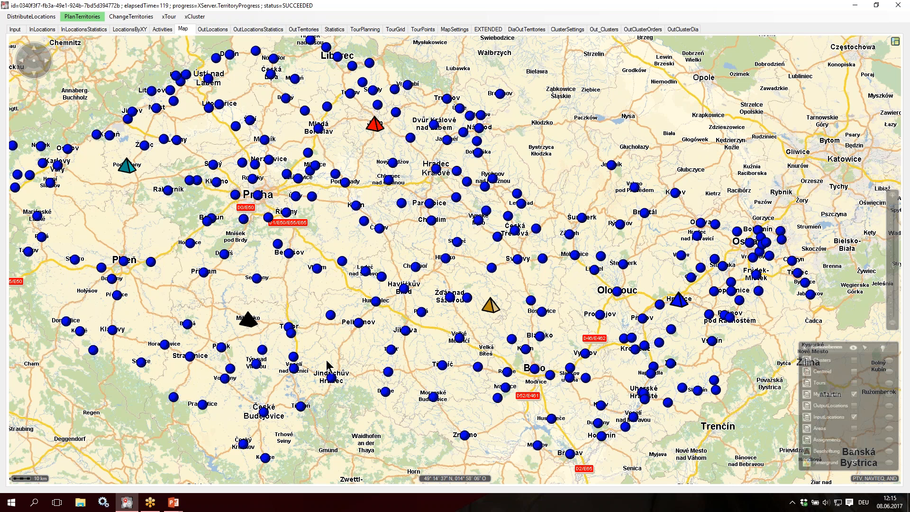
{"action": "mouse_move", "coordinate": [252, 324]}
{"action": "mouse_move", "coordinate": [287, 327]}
{"action": "left_click", "coordinate": [859, 442]}
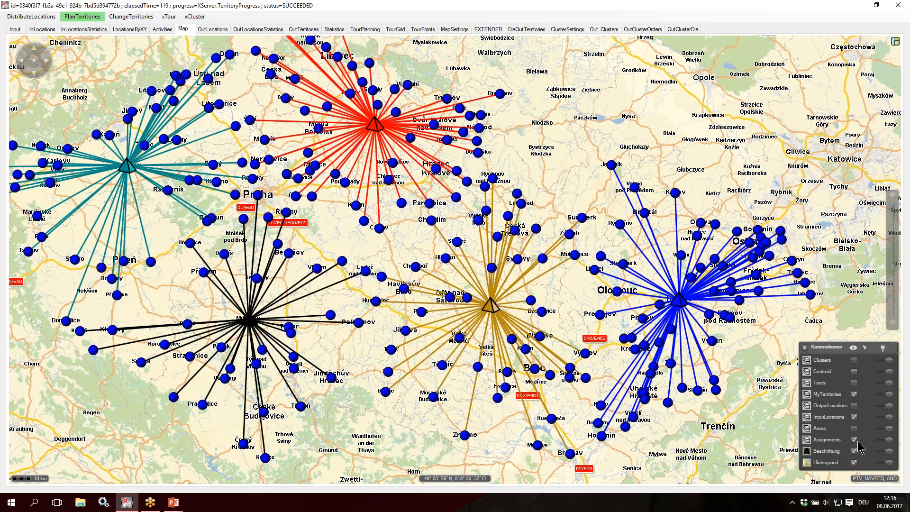
{"action": "left_click", "coordinate": [854, 429]}
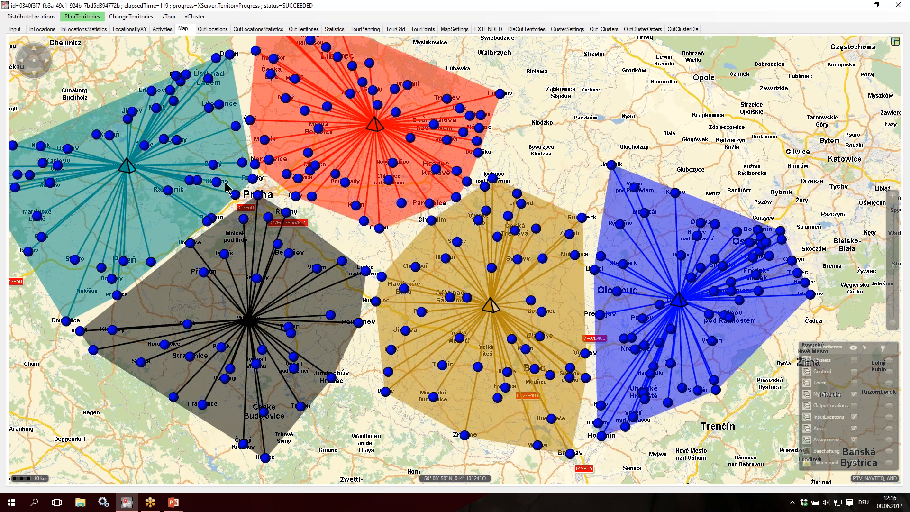
Inspect the territory boundary near Praha on the map and compare the territories' activity and locations in the output diagram
{"action": "mouse_move", "coordinate": [244, 169]}
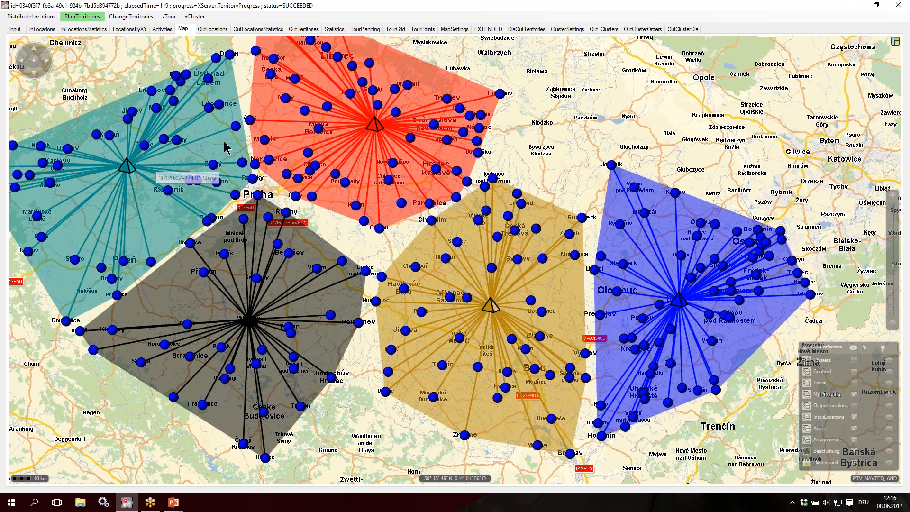
{"action": "left_click", "coordinate": [519, 30]}
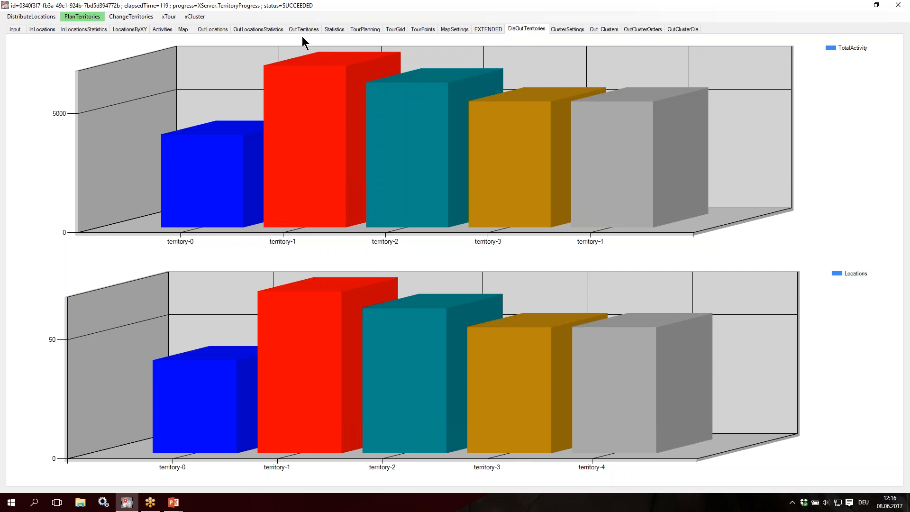
{"action": "left_click", "coordinate": [183, 29]}
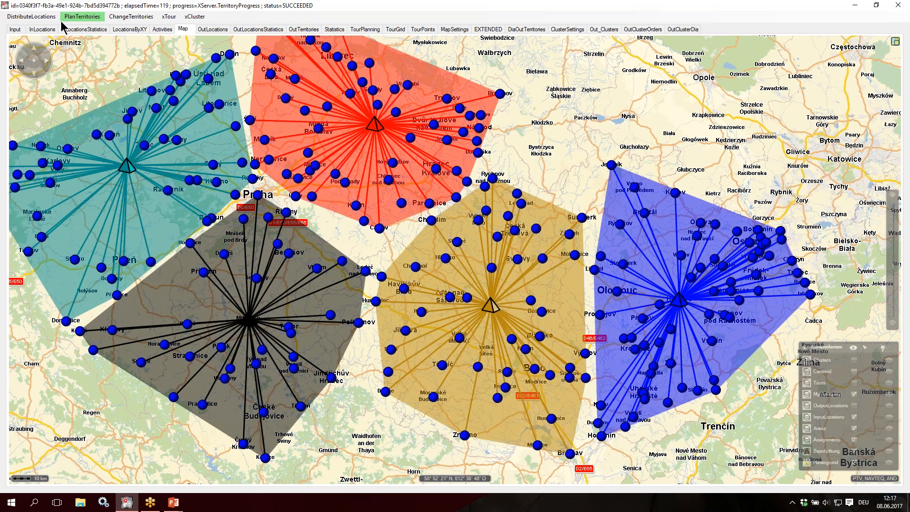
Replan the territories with createBalancedTerritories enabled and review the result on the map and in the territory diagram
{"action": "left_click", "coordinate": [15, 29]}
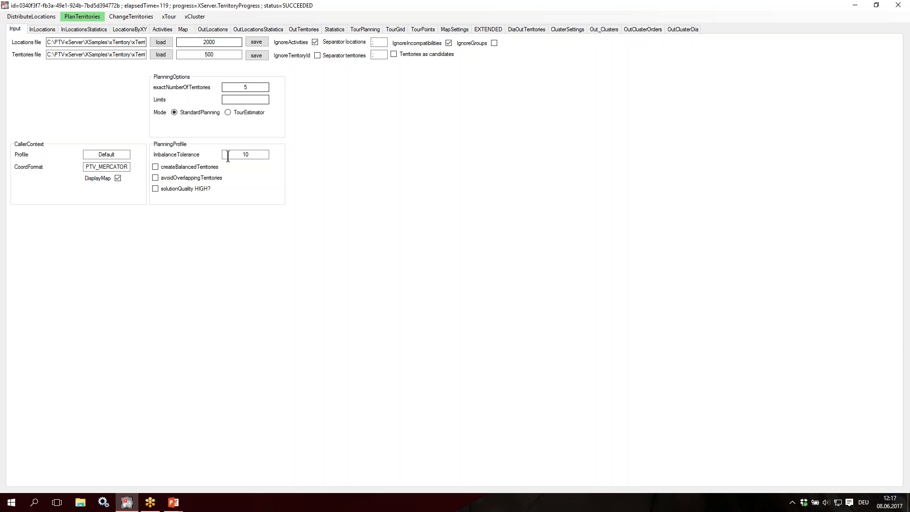
{"action": "mouse_move", "coordinate": [169, 170]}
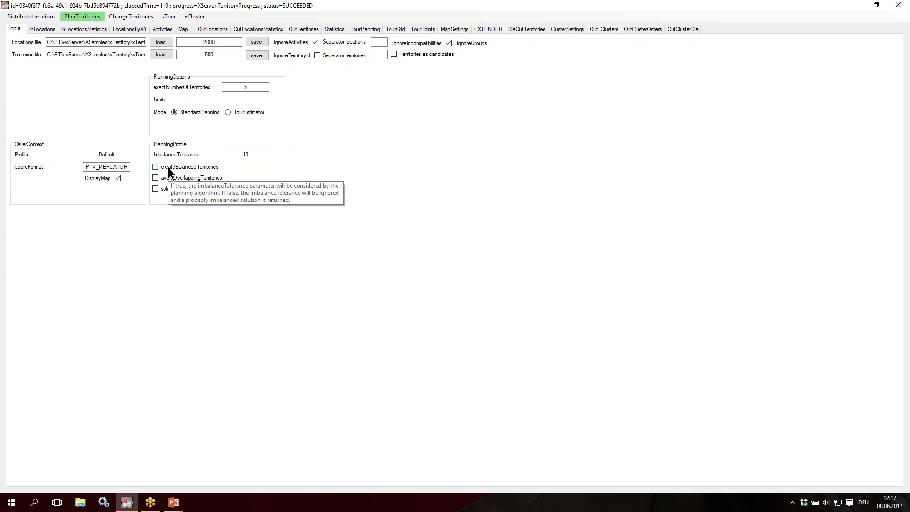
{"action": "left_click", "coordinate": [191, 166]}
{"action": "mouse_move", "coordinate": [219, 169]}
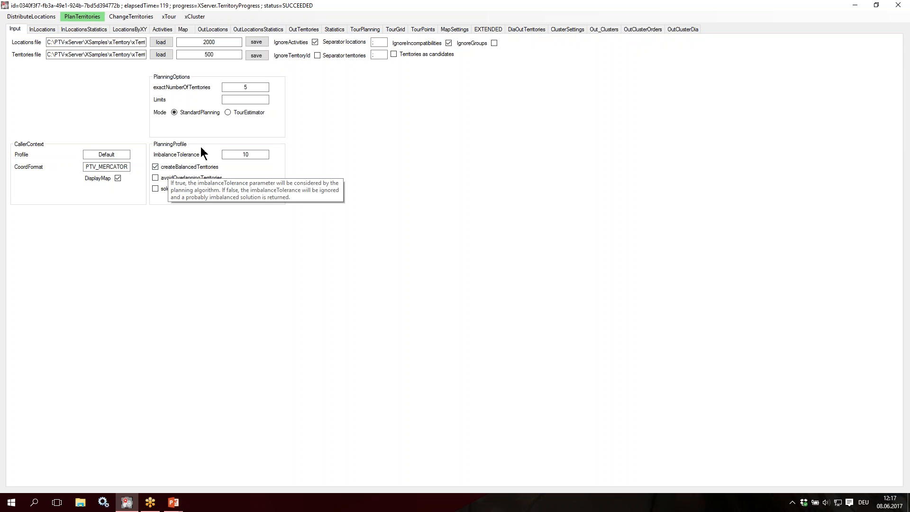
{"action": "left_click", "coordinate": [82, 20]}
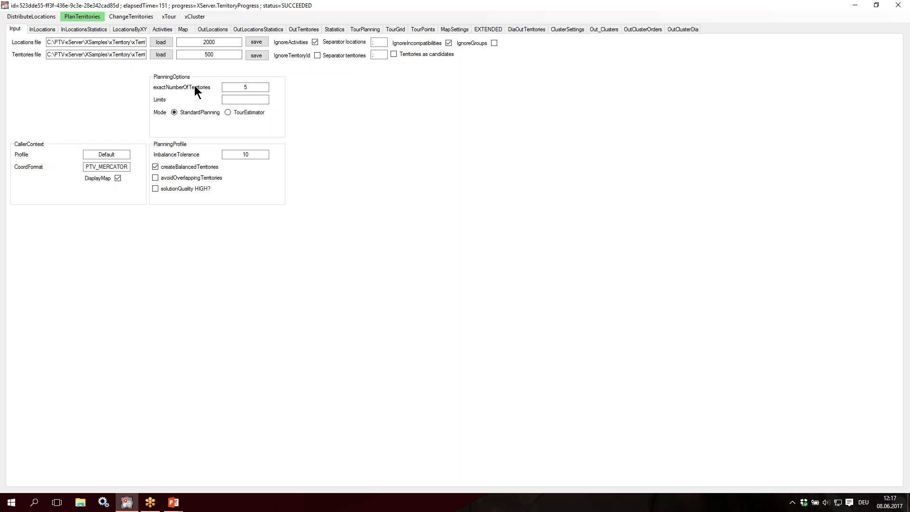
{"action": "left_click", "coordinate": [183, 29]}
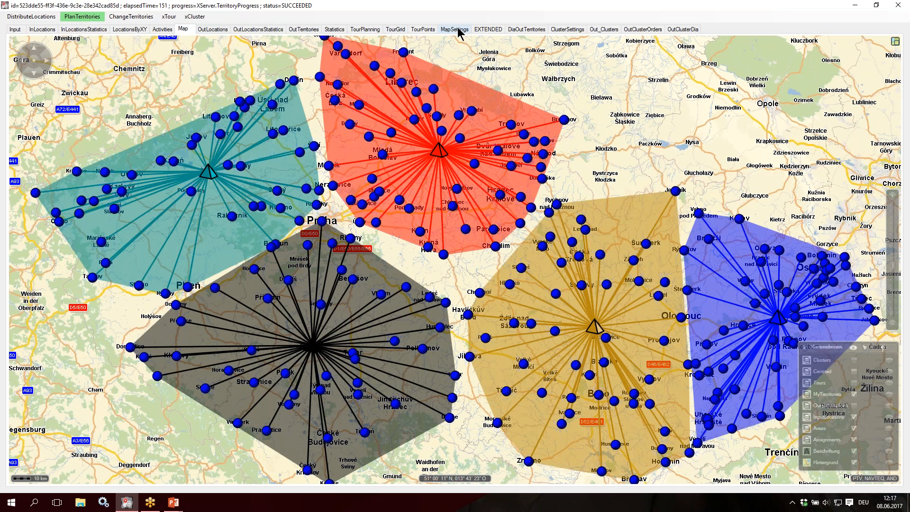
{"action": "left_click", "coordinate": [531, 28]}
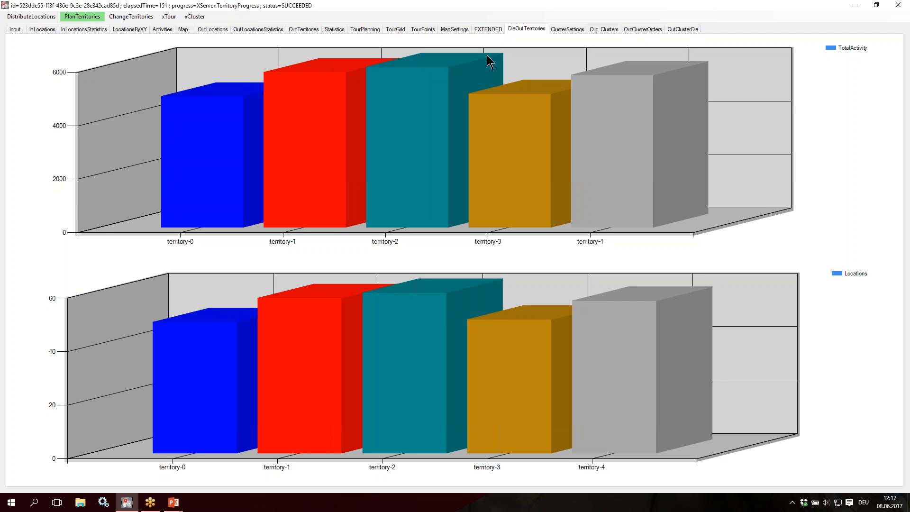
Set the ImbalanceTolerance to 5 and replan the territories
{"action": "left_click", "coordinate": [19, 27]}
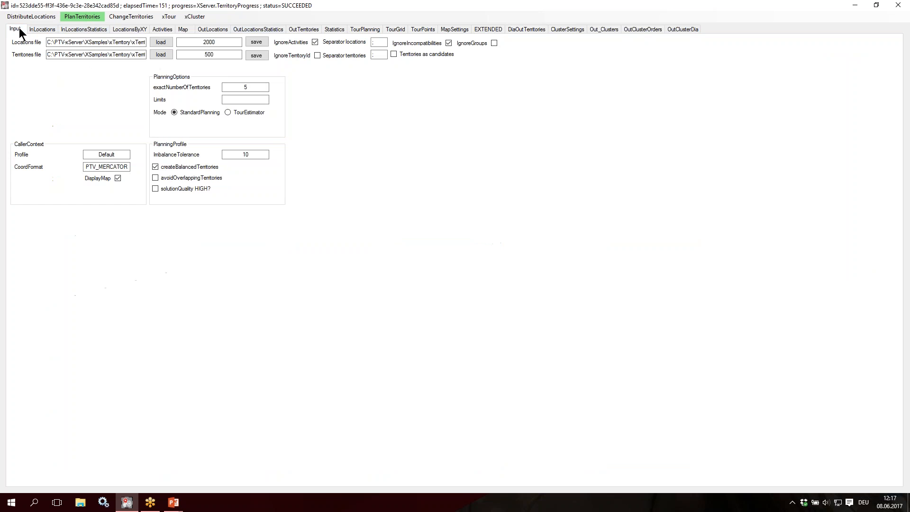
{"action": "double_click", "coordinate": [245, 154]}
{"action": "type", "text": "5"}
{"action": "left_click", "coordinate": [84, 18]}
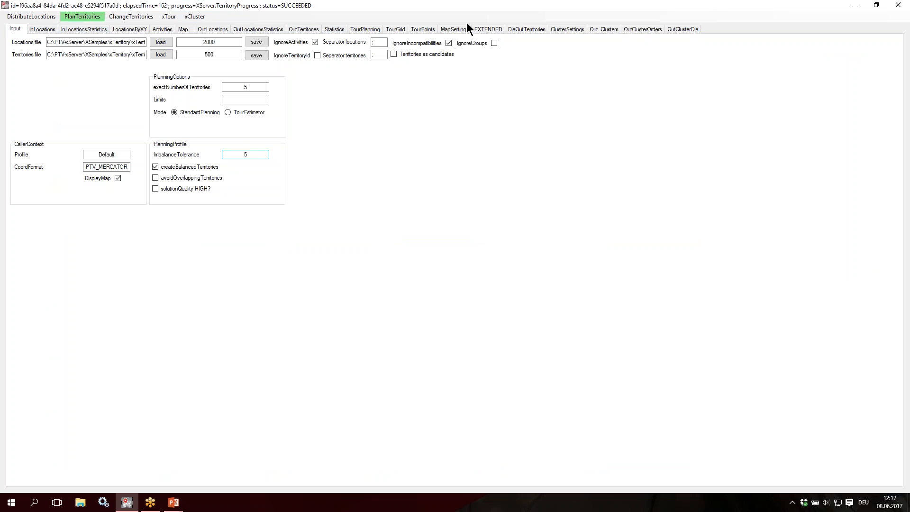
Compare the balance of the replanned territories in the diagram and check their totalActivity and totalLocations in the output table
{"action": "left_click", "coordinate": [520, 28]}
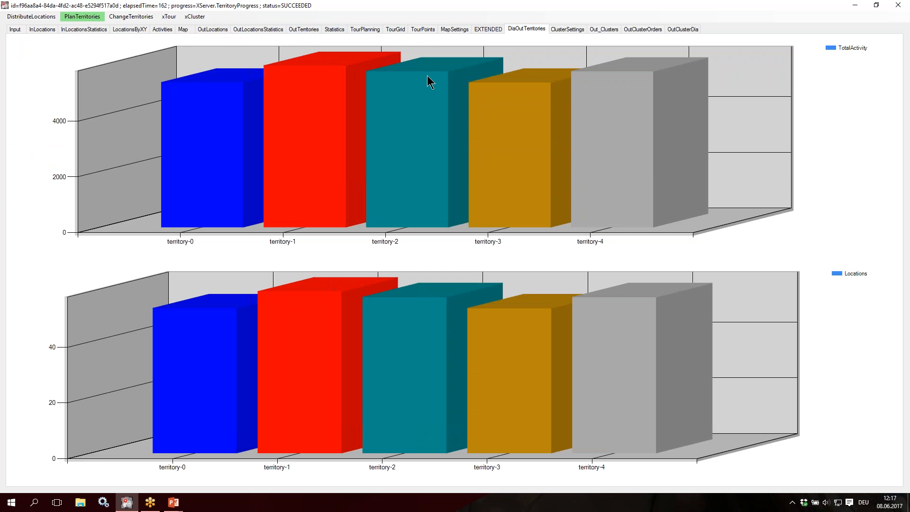
{"action": "left_click", "coordinate": [310, 28]}
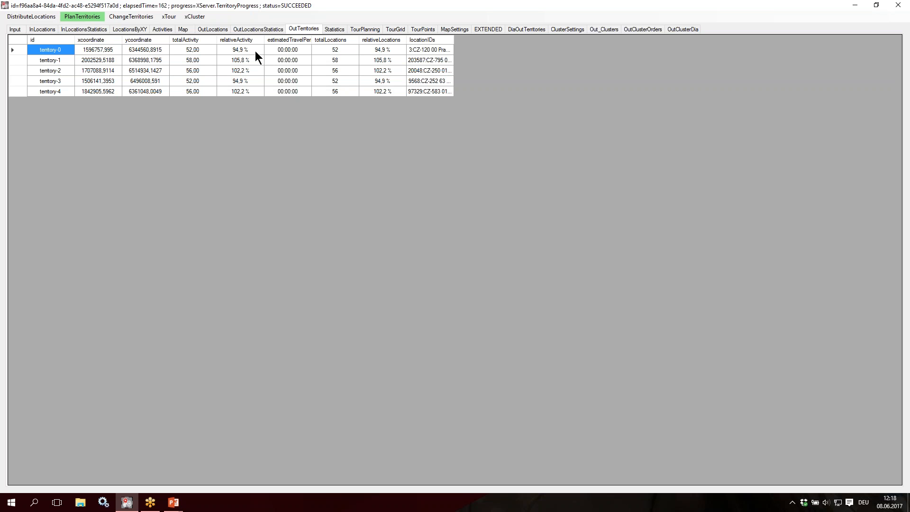
{"action": "left_click", "coordinate": [193, 50]}
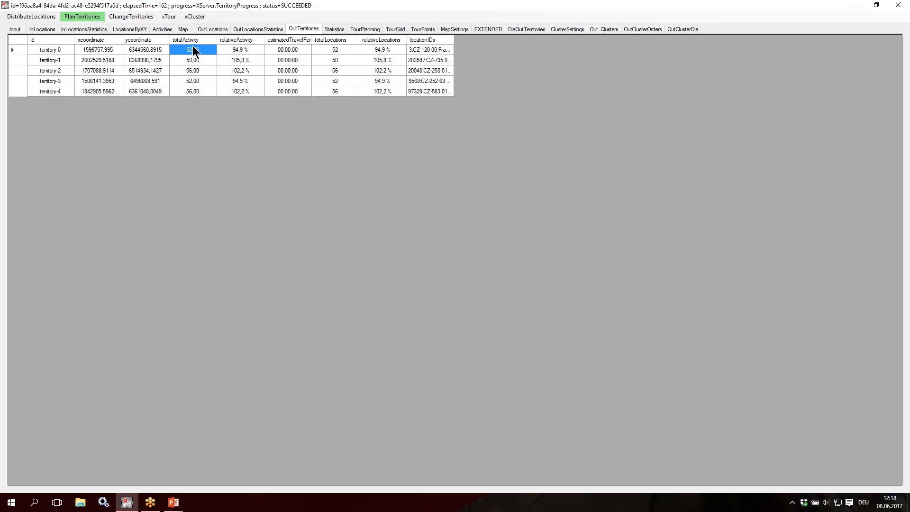
{"action": "left_click", "coordinate": [337, 52]}
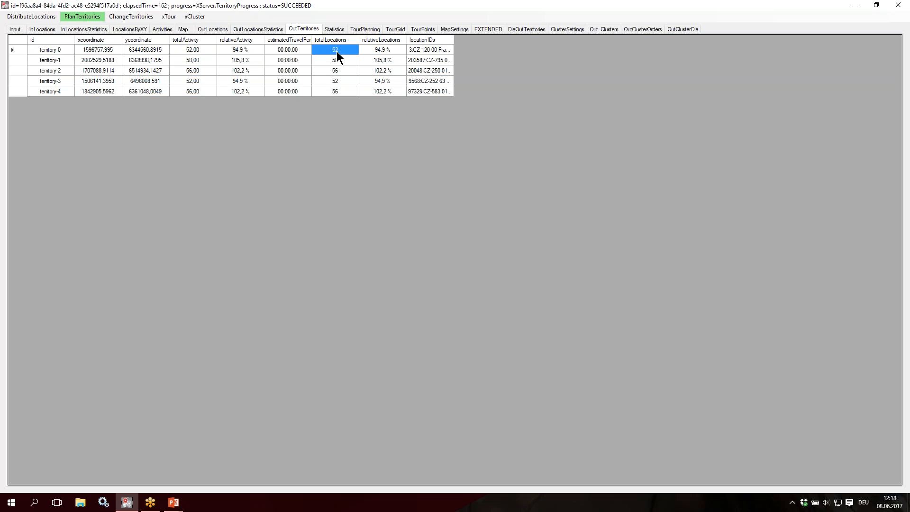
Reload the locations from cz-locations.csv with IgnoreActivities turned off and check the imported activity values
{"action": "left_click", "coordinate": [16, 29]}
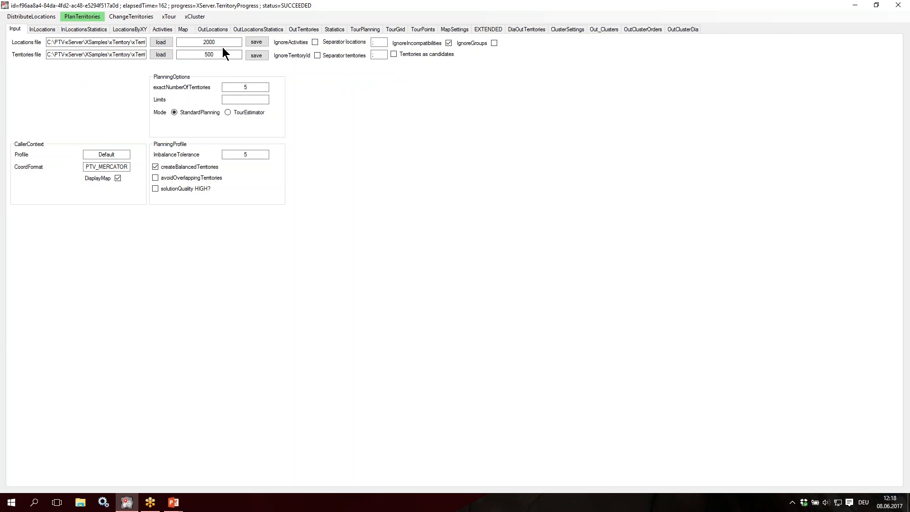
{"action": "left_click", "coordinate": [164, 42]}
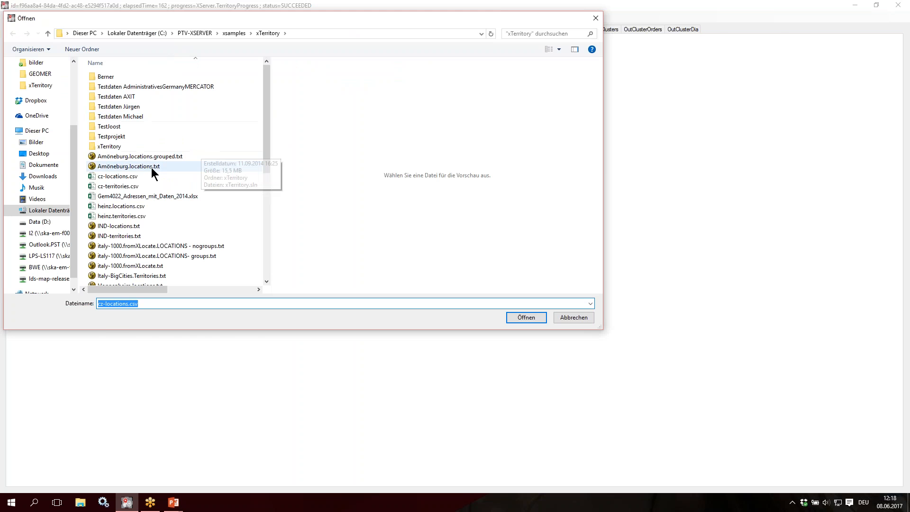
{"action": "double_click", "coordinate": [134, 177]}
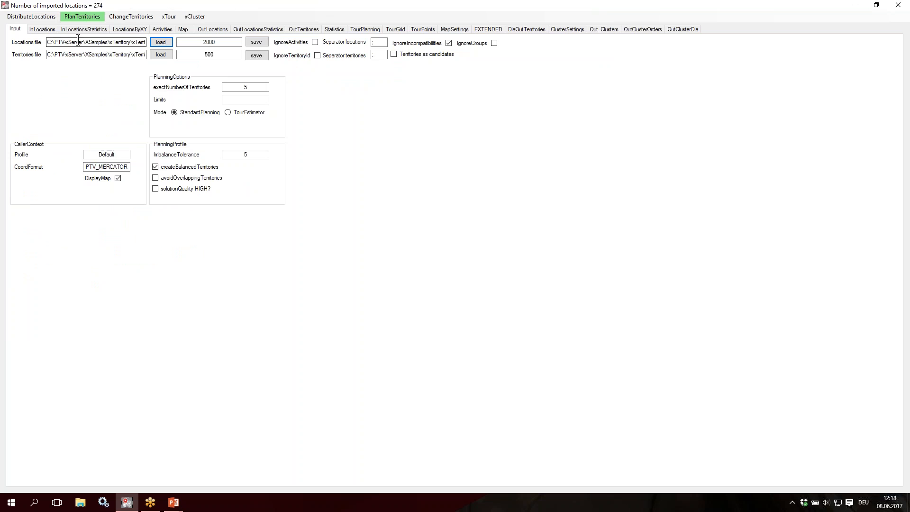
{"action": "left_click", "coordinate": [41, 28]}
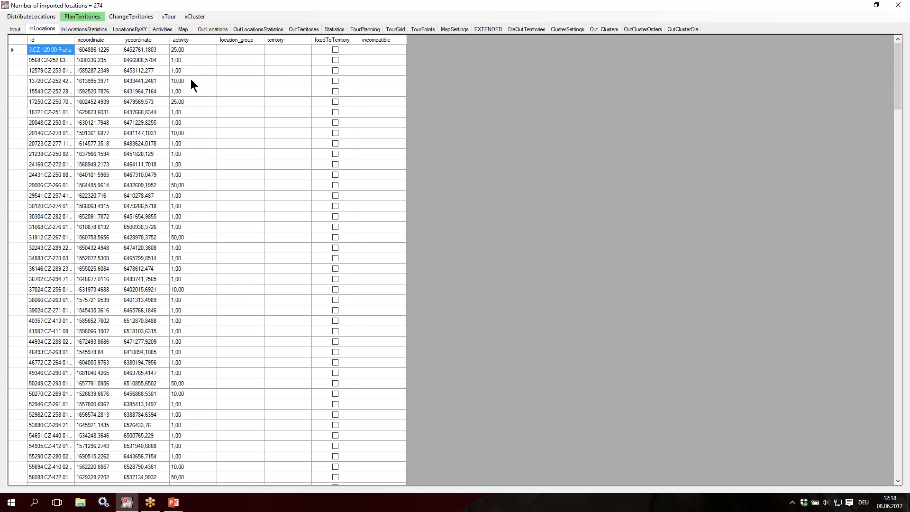
{"action": "left_click_drag", "start_coordinate": [209, 61], "coordinate": [208, 73]}
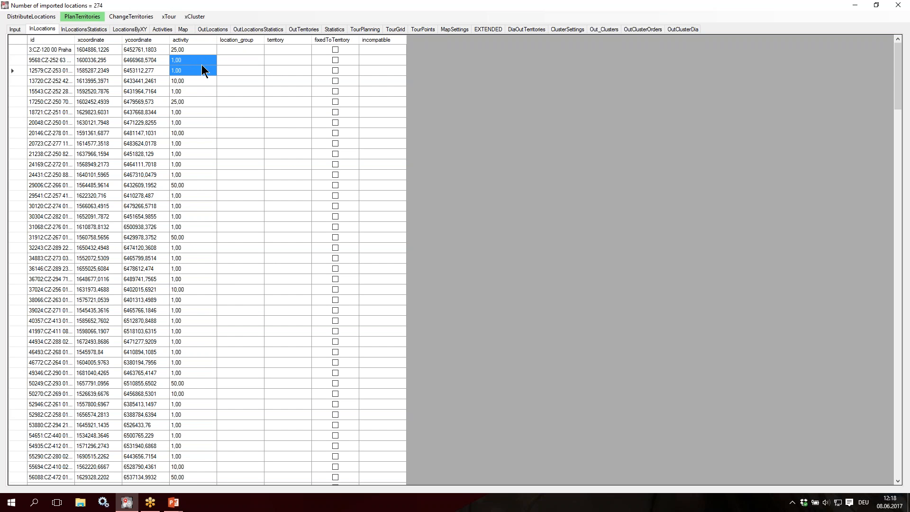
Hide the Areas and Assignments layers on the map to view the activity-sized locations with the territory centres
{"action": "left_click", "coordinate": [181, 31]}
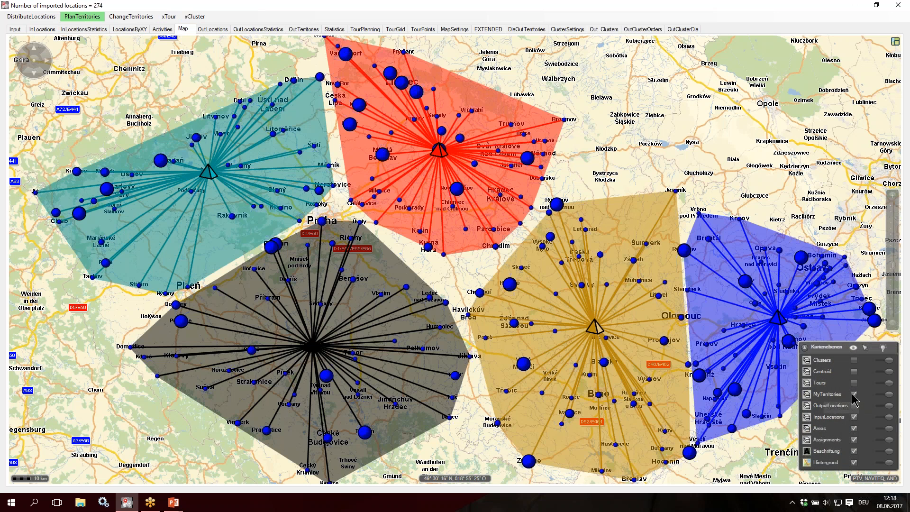
{"action": "left_click", "coordinate": [855, 428]}
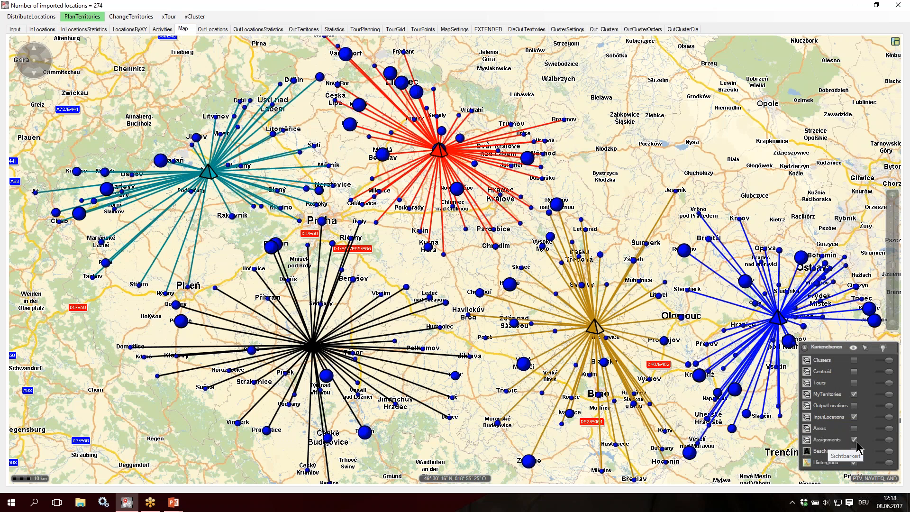
{"action": "left_click", "coordinate": [855, 439]}
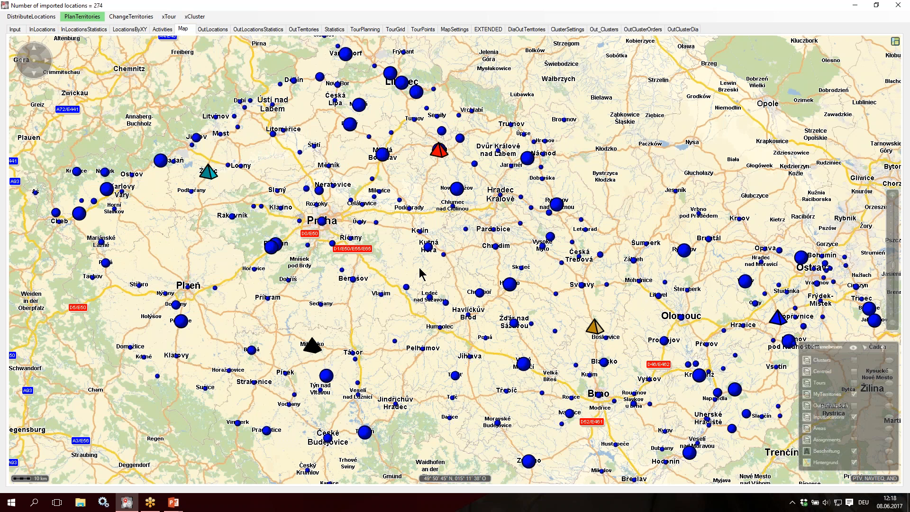
Replan the five territories using the location activities and compare their total activity and locations in the output territories diagram
{"action": "left_click", "coordinate": [85, 19]}
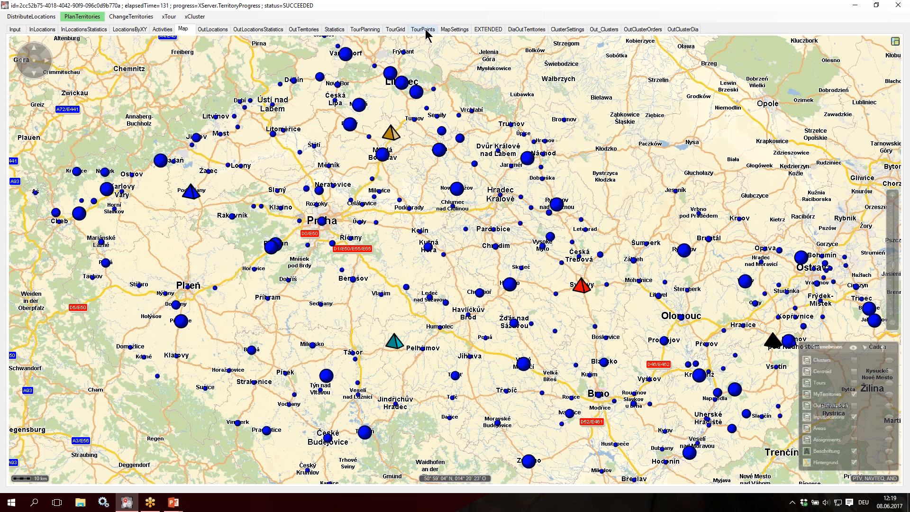
{"action": "left_click", "coordinate": [526, 29]}
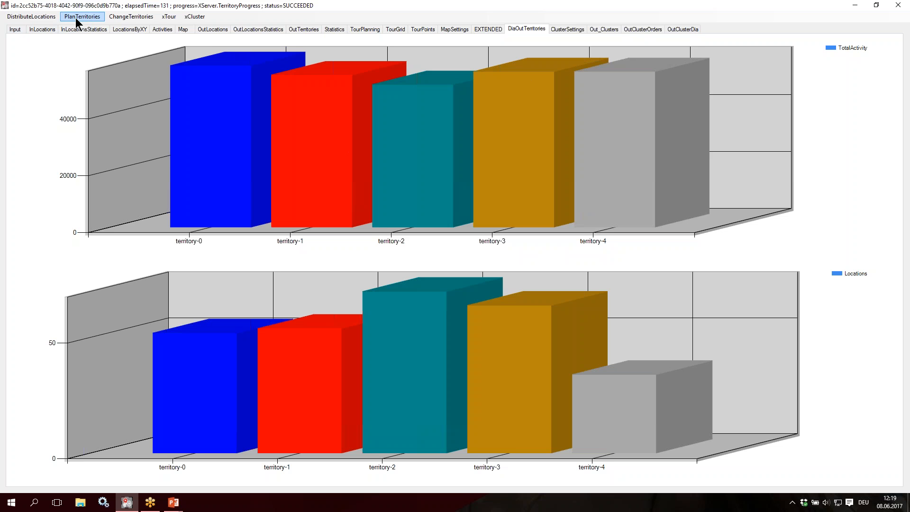
Set exactNumberOfTerritories to 3, replan the territories and show the Areas layer on the map
{"action": "left_click", "coordinate": [15, 30]}
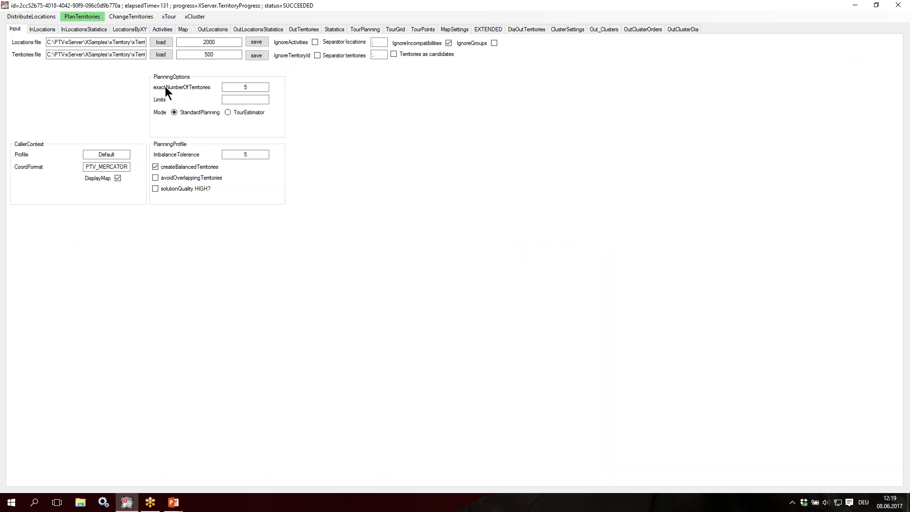
{"action": "double_click", "coordinate": [269, 89]}
{"action": "type", "text": "3"}
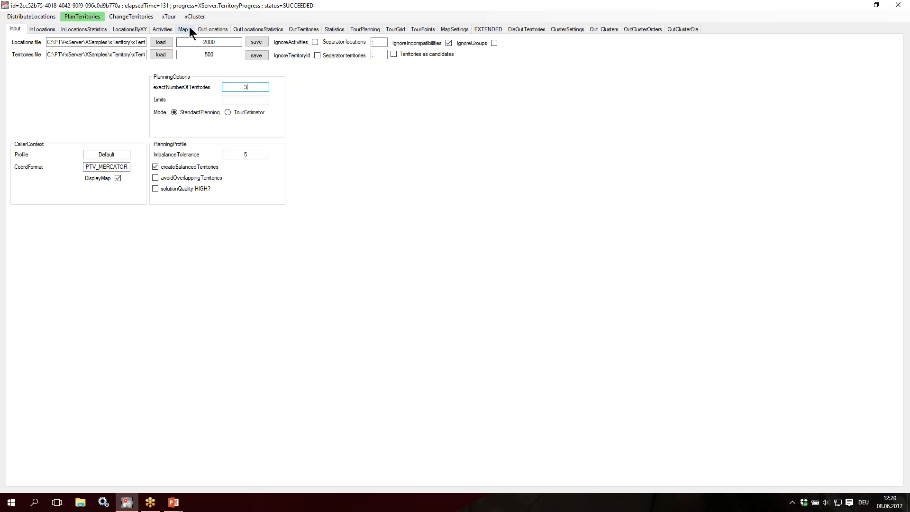
{"action": "left_click", "coordinate": [82, 19]}
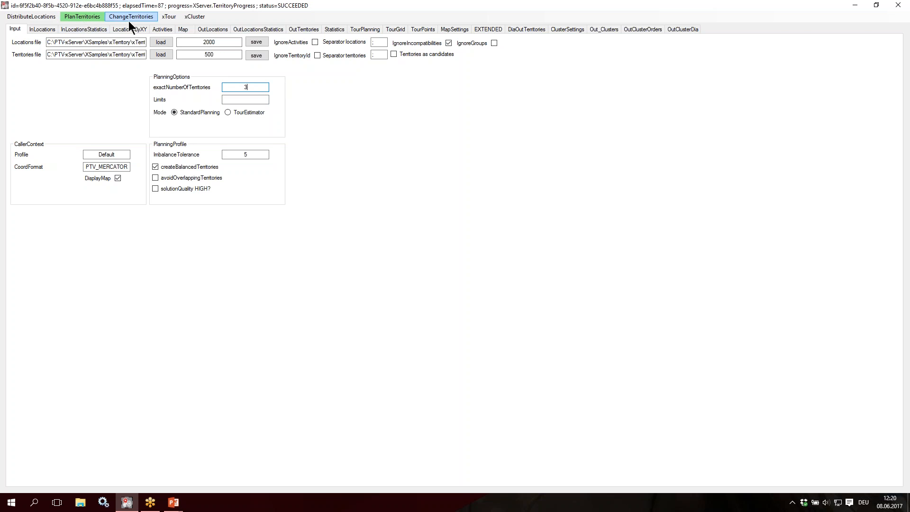
{"action": "left_click", "coordinate": [184, 29]}
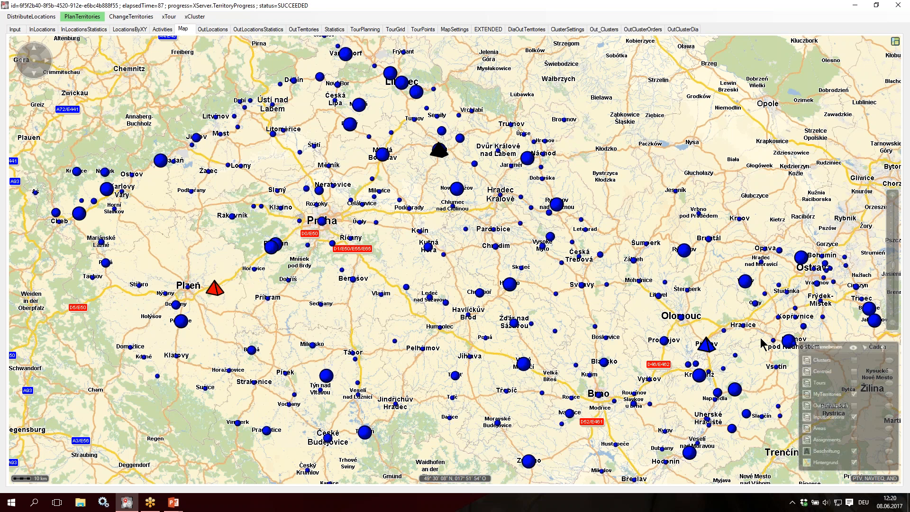
{"action": "left_click", "coordinate": [854, 428]}
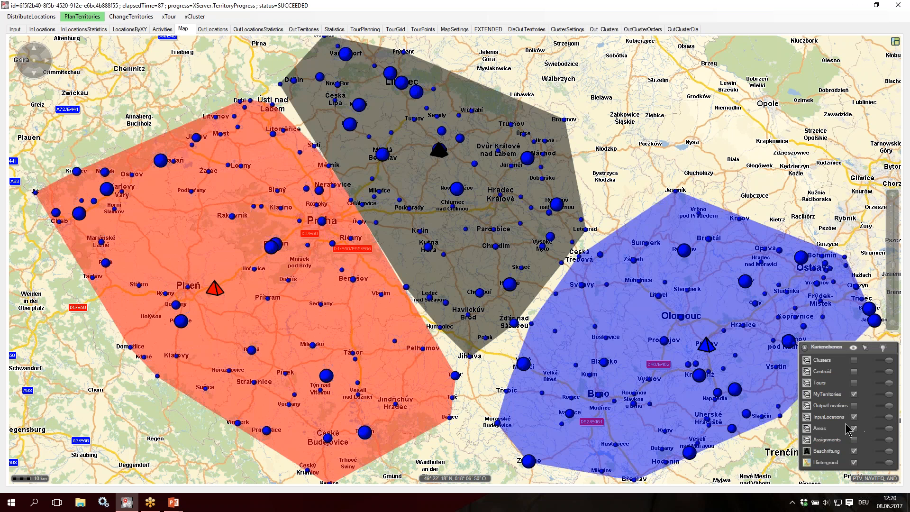
Set the ImbalanceTolerance to 10 and exactNumberOfTerritories to 8, and replan the territories with the map displayed
{"action": "left_click", "coordinate": [19, 29]}
{"action": "left_click", "coordinate": [238, 155]}
{"action": "key", "text": "Delete"}
{"action": "type", "text": "10"}
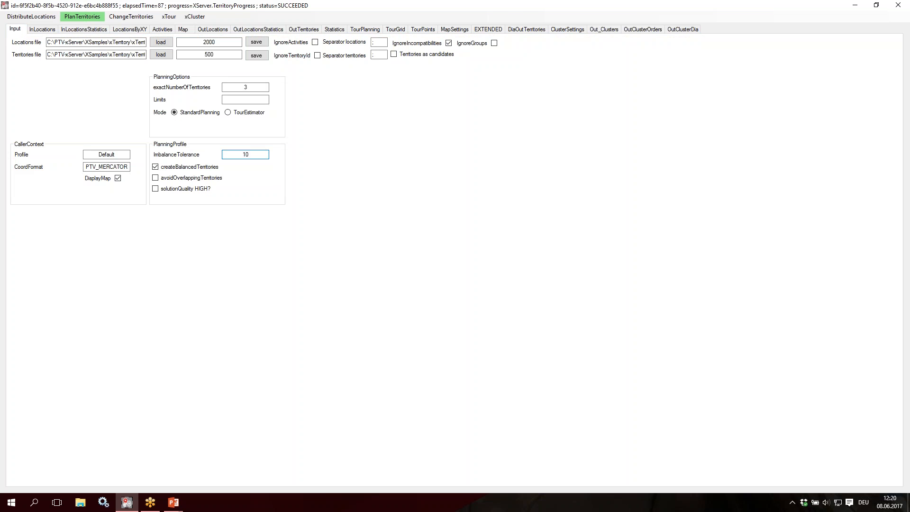
{"action": "double_click", "coordinate": [242, 87]}
{"action": "type", "text": "8"}
{"action": "left_click", "coordinate": [182, 31]}
{"action": "left_click", "coordinate": [84, 17]}
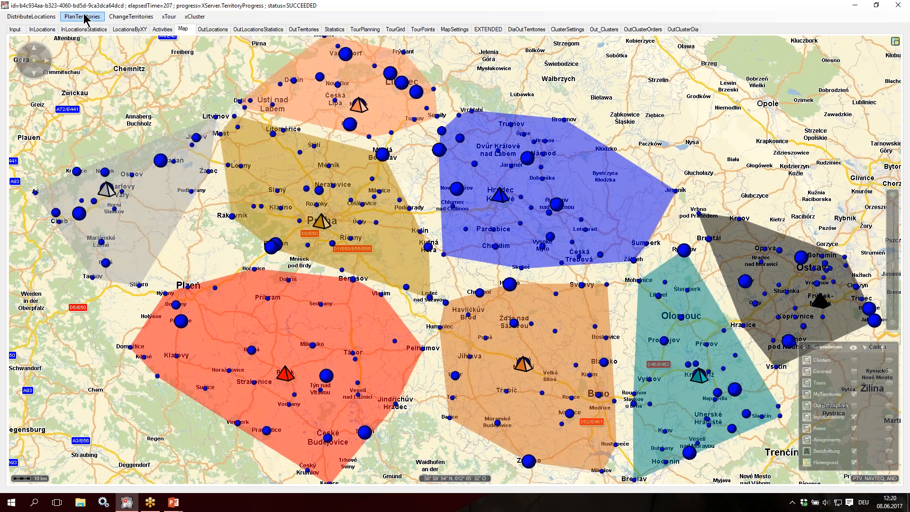
Show the OutputLocations layer on the map so each location is coloured by its territory
{"action": "left_click", "coordinate": [854, 406]}
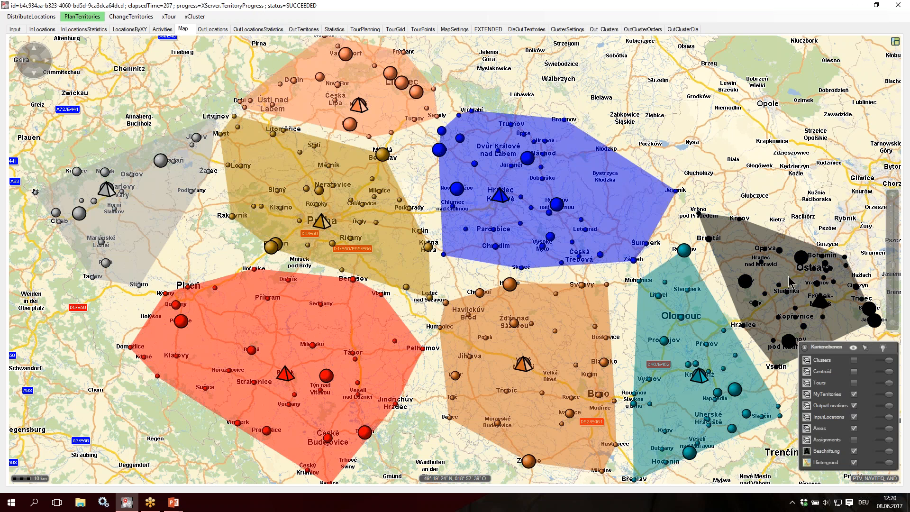
{"action": "left_click", "coordinate": [80, 18]}
{"action": "mouse_move", "coordinate": [363, 111]}
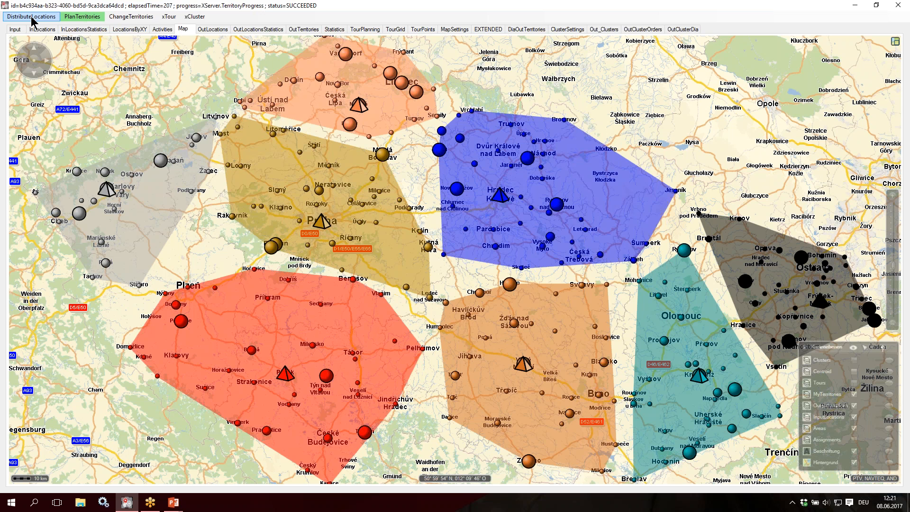
Load the predefined territory centres from cz-territories.csv as the territories file
{"action": "left_click", "coordinate": [18, 29]}
{"action": "left_click", "coordinate": [160, 54]}
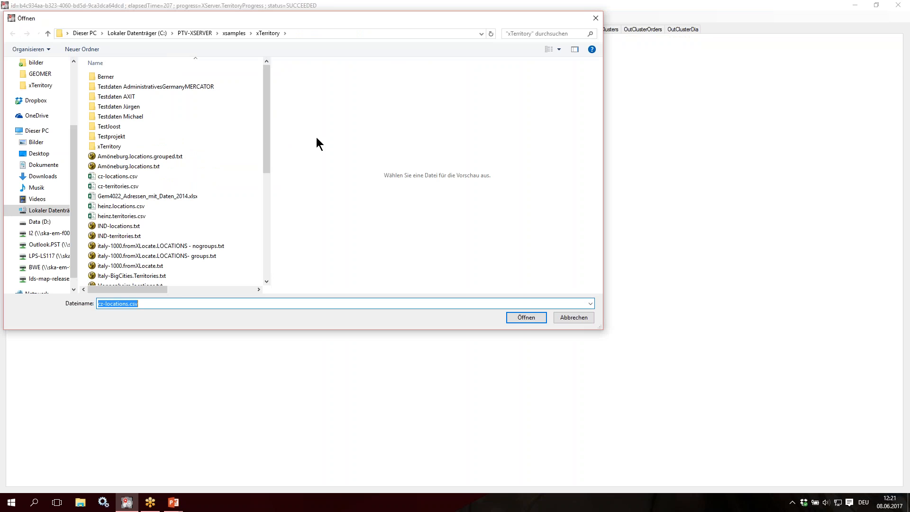
{"action": "left_click", "coordinate": [129, 186]}
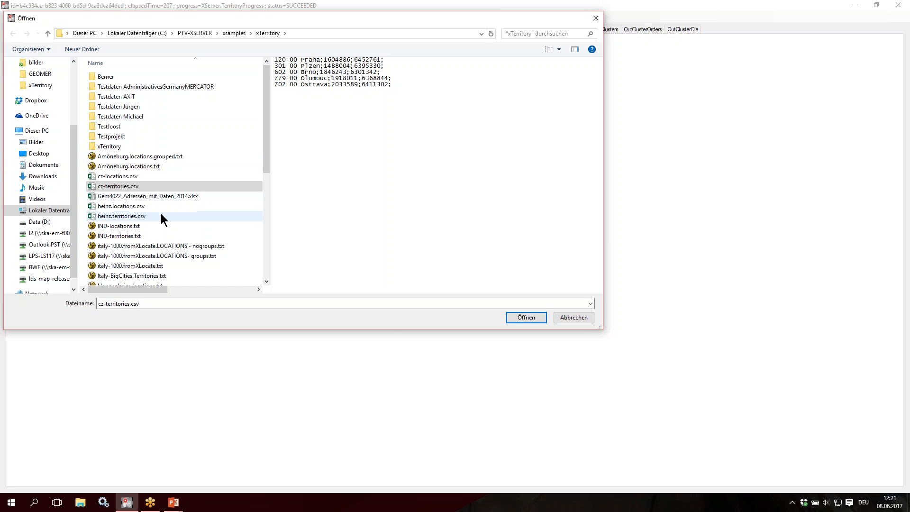
{"action": "left_click", "coordinate": [538, 317]}
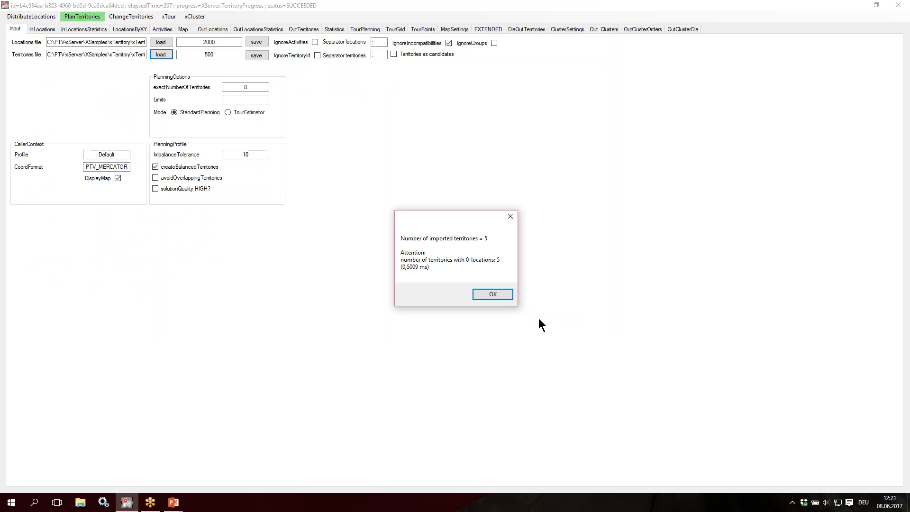
{"action": "left_click", "coordinate": [499, 292]}
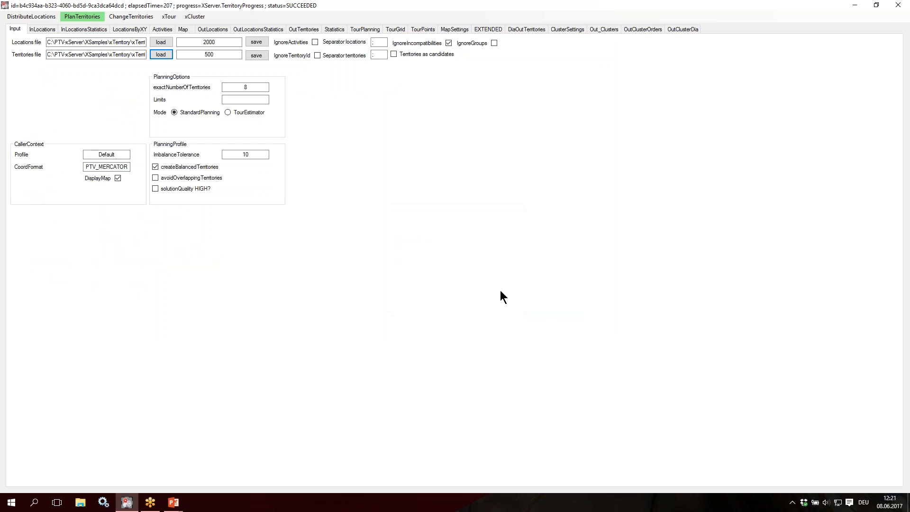
Distribute the locations to the loaded territories and examine the assignment on the map and the territory balance in the diagram
{"action": "left_click", "coordinate": [28, 17]}
{"action": "left_click", "coordinate": [182, 28]}
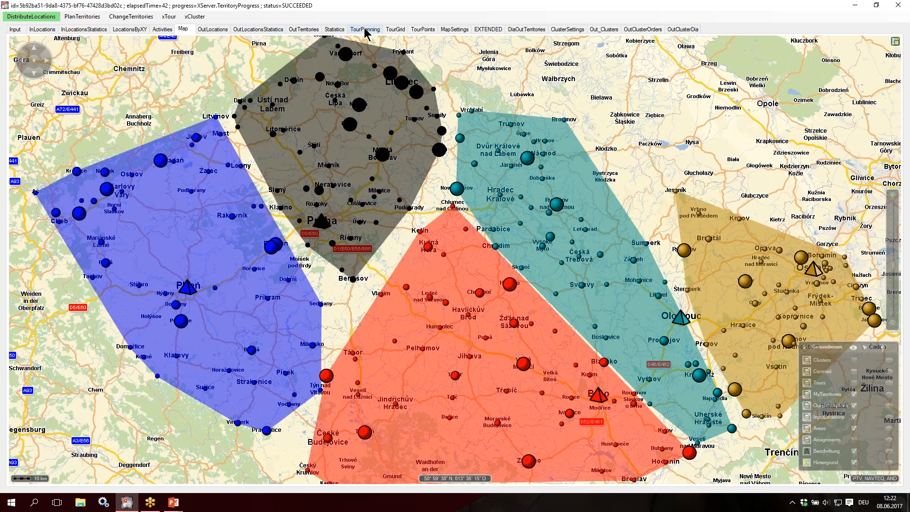
{"action": "left_click", "coordinate": [521, 30]}
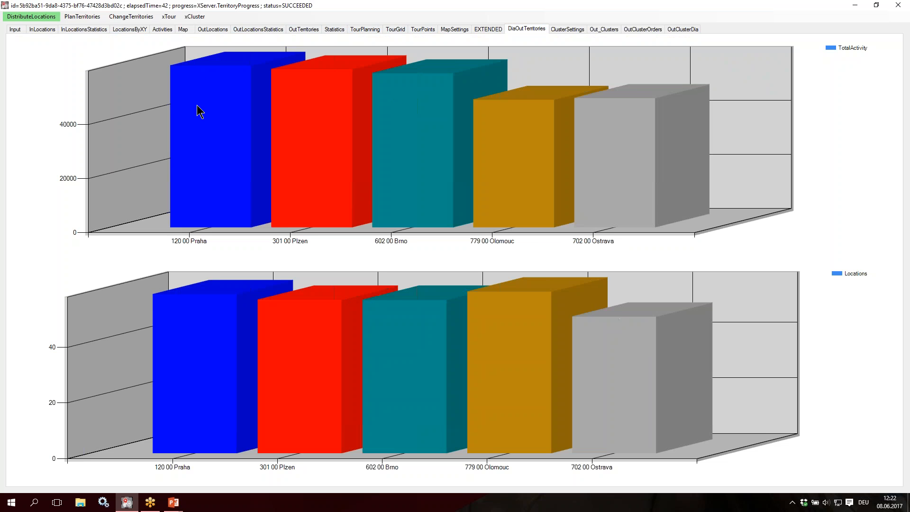
Enter the territory Limits as 5;2;1;1;1 in the planning options
{"action": "left_click", "coordinate": [15, 29]}
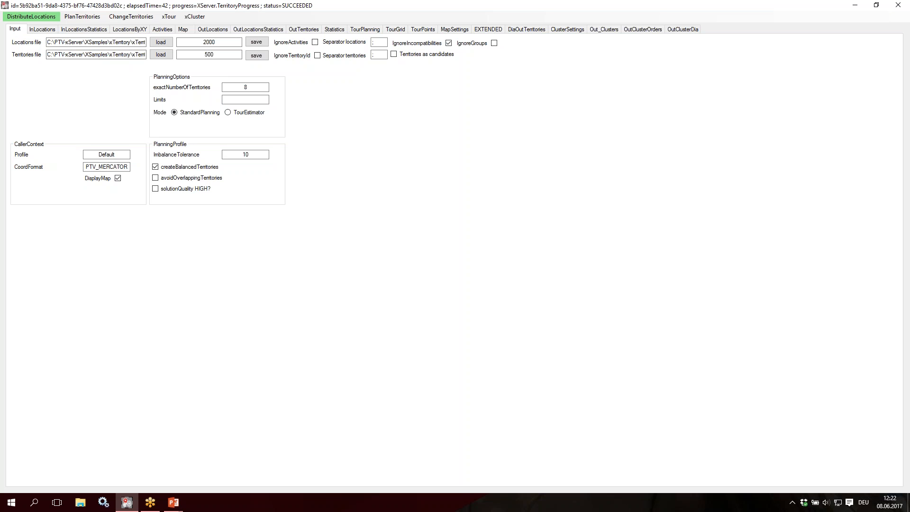
{"action": "type", "text": ";2;1;1;1;"}
{"action": "key", "text": "BackSpace"}
{"action": "key", "text": "shift+Right"}
{"action": "key", "text": "shift+Right"}
{"action": "key", "text": "shift+Right"}
{"action": "key", "text": "shift+Right"}
{"action": "key", "text": "Home"}
{"action": "key", "text": "shift+Tab"}
Reload the territories from cz-territories.csv with the limits applied
{"action": "left_click", "coordinate": [159, 54]}
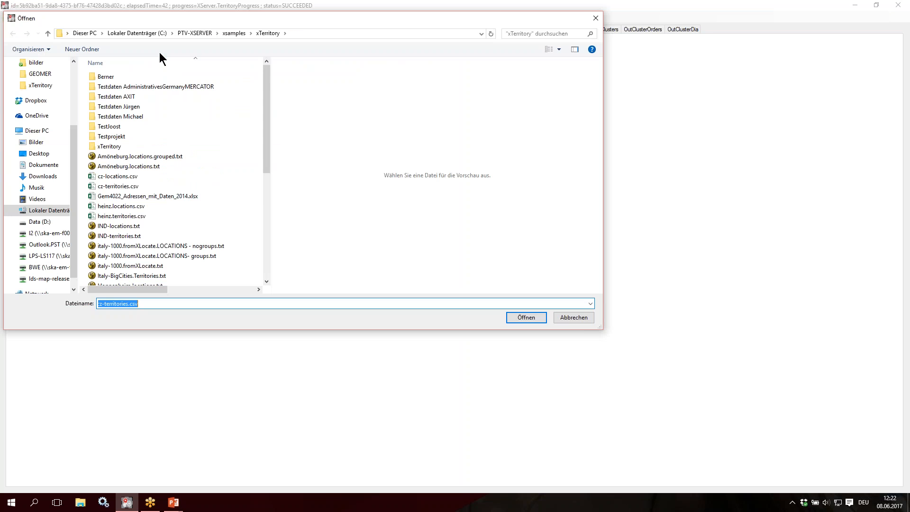
{"action": "left_click", "coordinate": [124, 187]}
{"action": "left_click", "coordinate": [527, 317]}
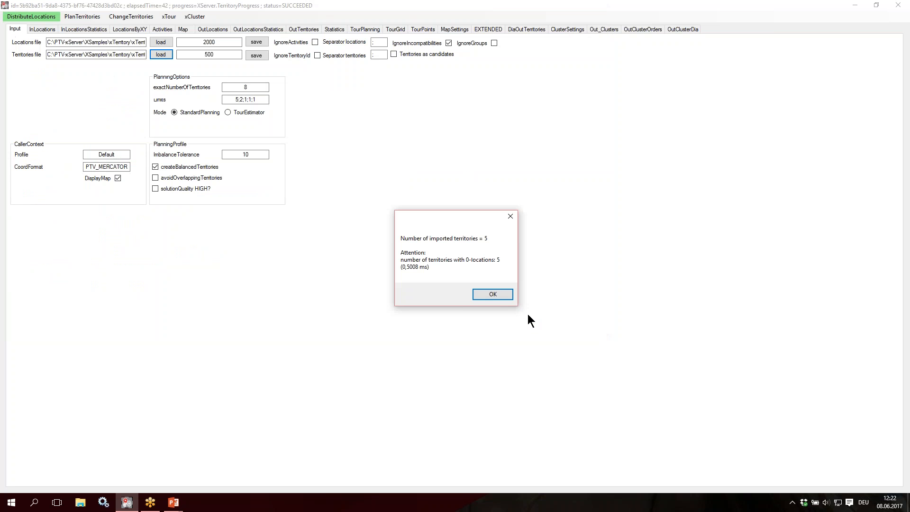
{"action": "left_click", "coordinate": [492, 294]}
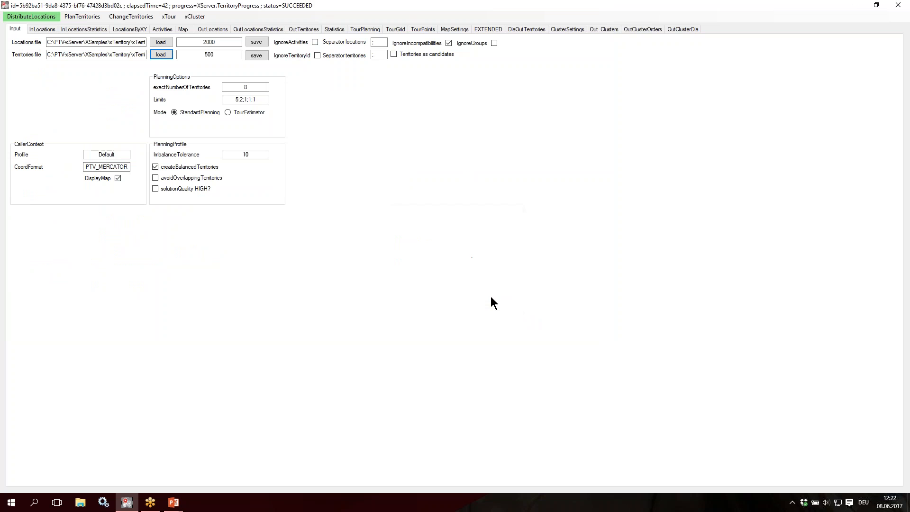
Distribute the locations according to the limits and inspect the Plzen territory's details on the map
{"action": "double_click", "coordinate": [229, 100]}
{"action": "left_click", "coordinate": [27, 17]}
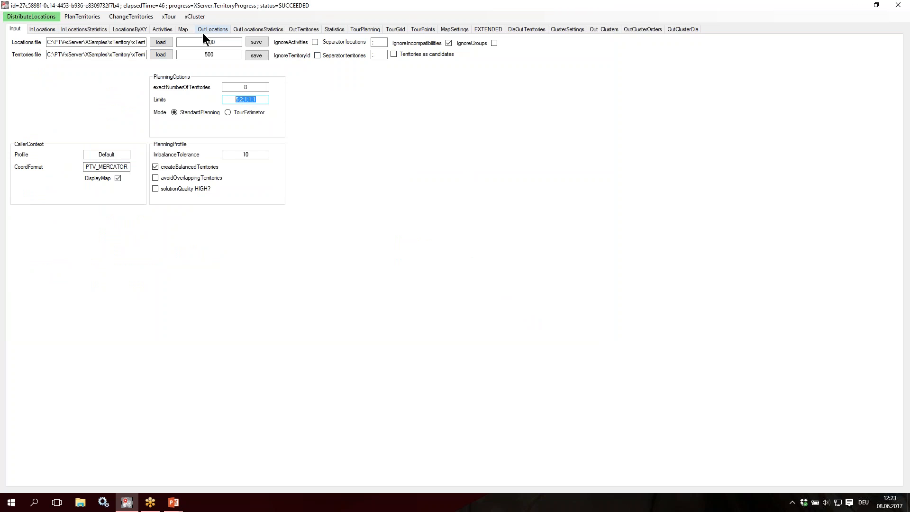
{"action": "left_click", "coordinate": [182, 29]}
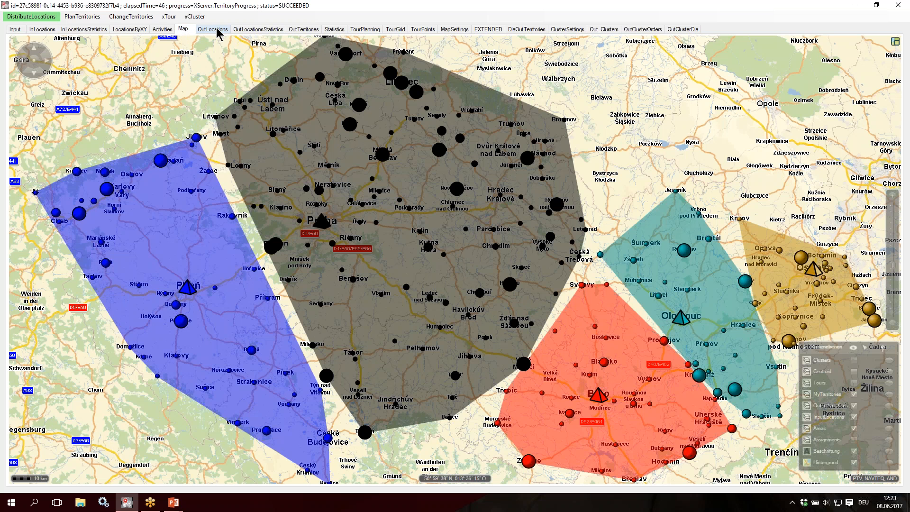
{"action": "mouse_move", "coordinate": [186, 295]}
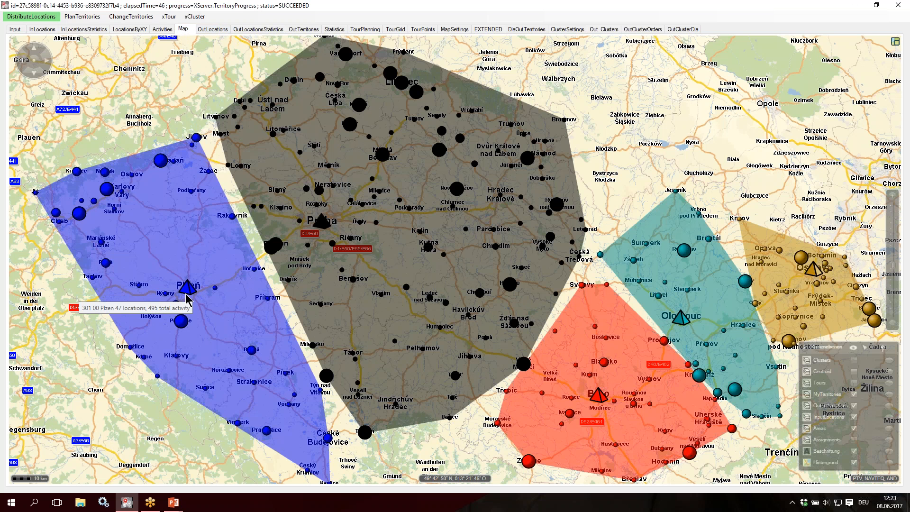
Compare the entered limits with the territory sizes on the map and the total activity and locations in the diagram
{"action": "left_click", "coordinate": [15, 29]}
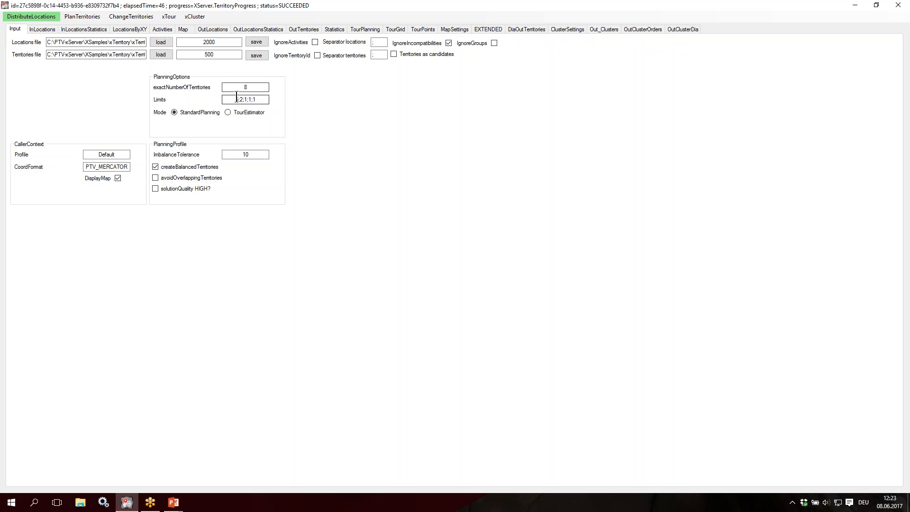
{"action": "left_click_drag", "start_coordinate": [239, 98], "coordinate": [242, 99]}
{"action": "left_click", "coordinate": [173, 29]}
{"action": "left_click", "coordinate": [182, 30]}
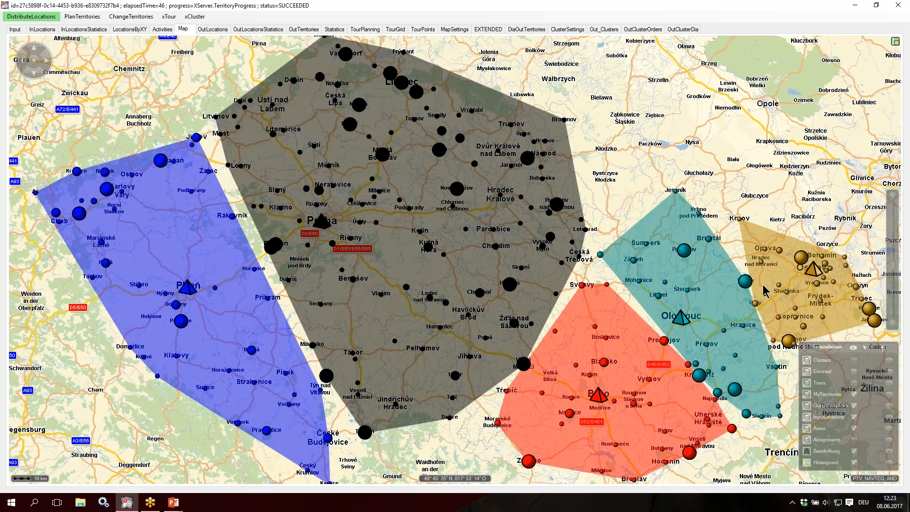
{"action": "left_click", "coordinate": [526, 30]}
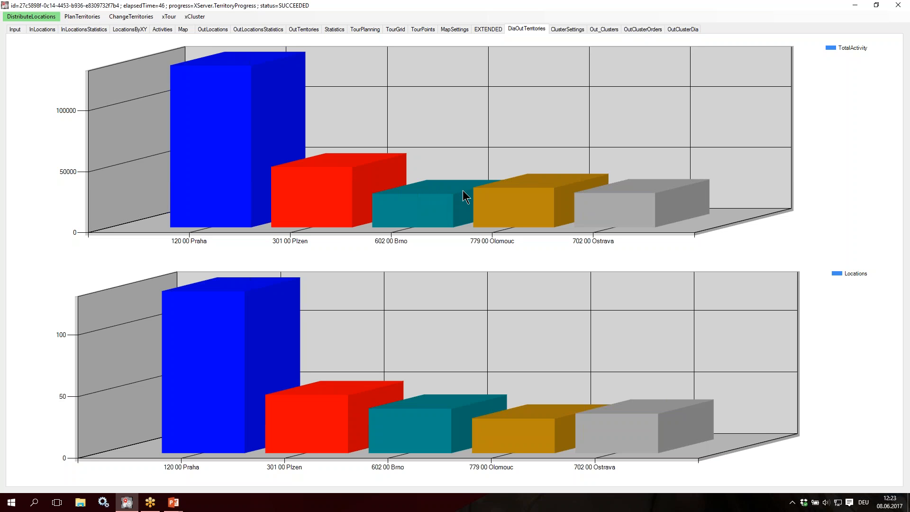
{"action": "left_click", "coordinate": [14, 31]}
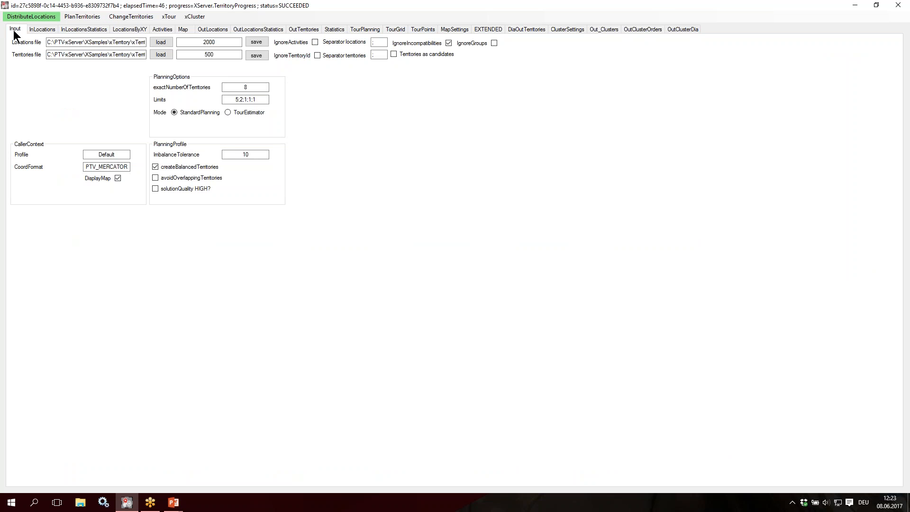
{"action": "left_click", "coordinate": [188, 30]}
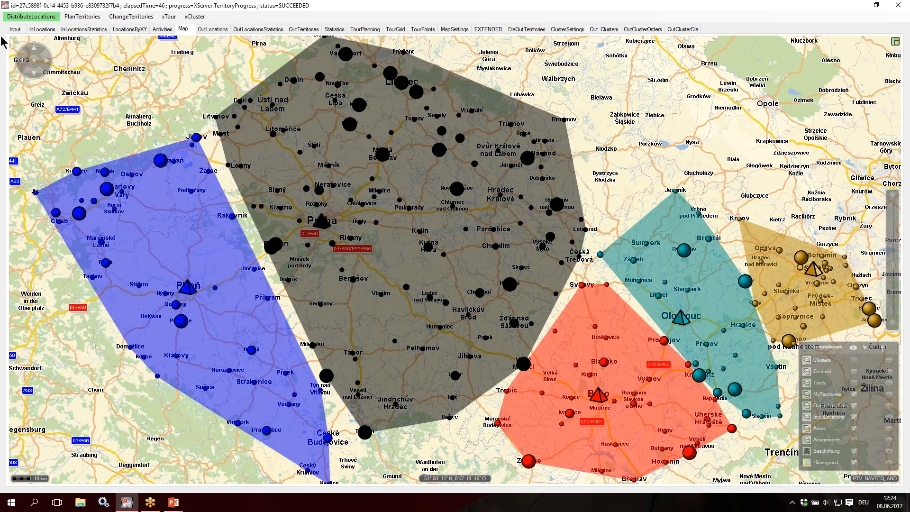
Turn on Territories as candidates and clear the Limits in the planning options
{"action": "left_click", "coordinate": [15, 30]}
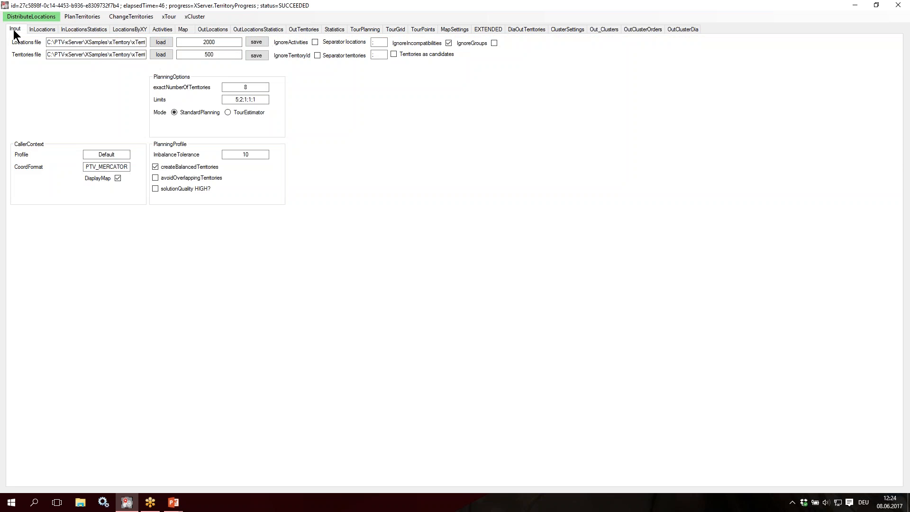
{"action": "left_click", "coordinate": [394, 55]}
{"action": "left_click_drag", "start_coordinate": [259, 99], "coordinate": [211, 99]}
{"action": "key", "text": "BackSpace"}
Reload cz-territories.csv so its territories are imported as candidates
{"action": "left_click", "coordinate": [158, 55]}
{"action": "left_click", "coordinate": [120, 185]}
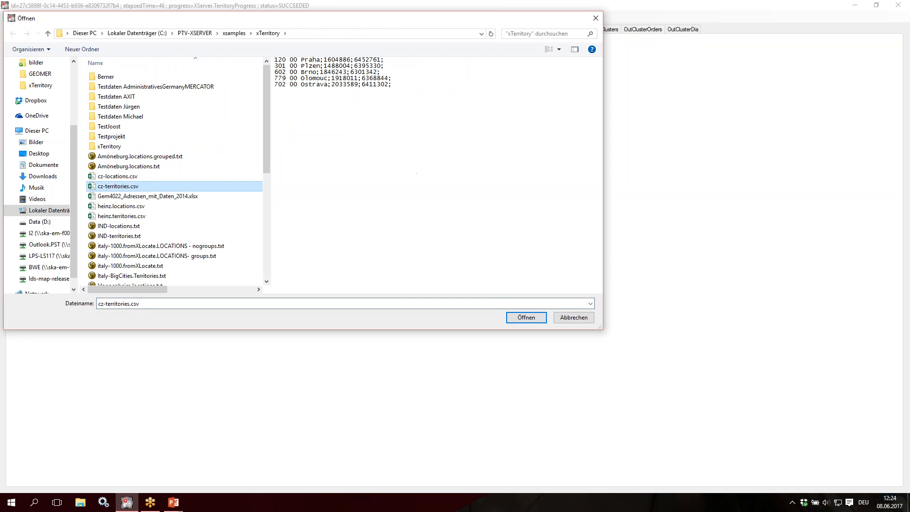
{"action": "left_click", "coordinate": [519, 313]}
{"action": "left_click", "coordinate": [484, 292]}
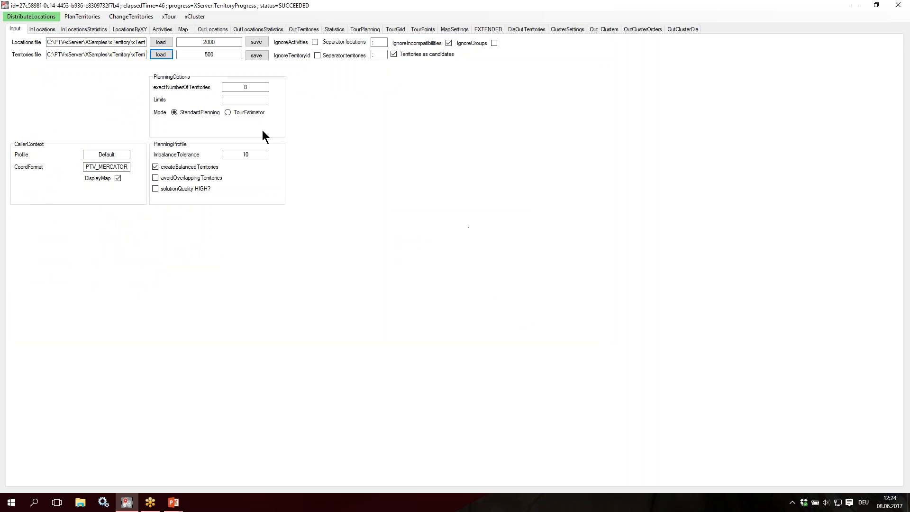
Set exactNumberOfTerritories to 4, run ChangeTerritories on the candidate centres and view the planned territories on the map
{"action": "double_click", "coordinate": [258, 89]}
{"action": "type", "text": "4"}
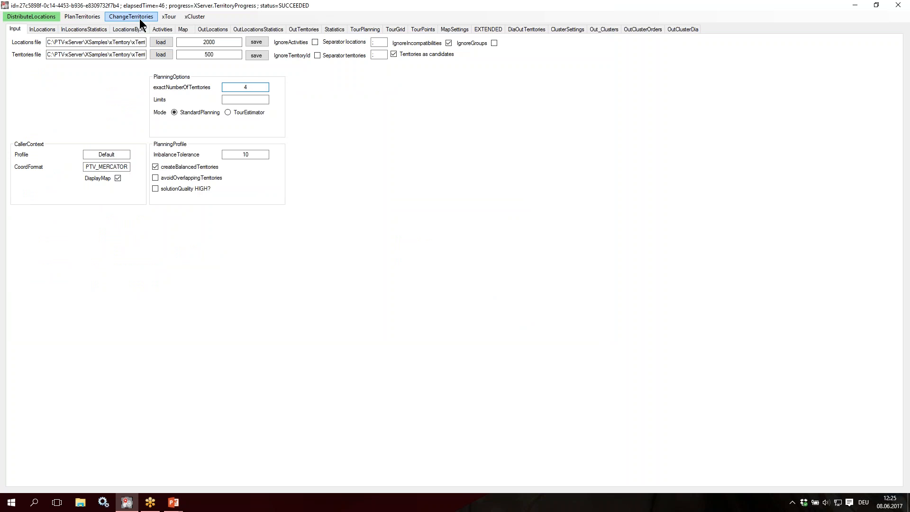
{"action": "double_click", "coordinate": [229, 88]}
{"action": "left_click", "coordinate": [128, 17]}
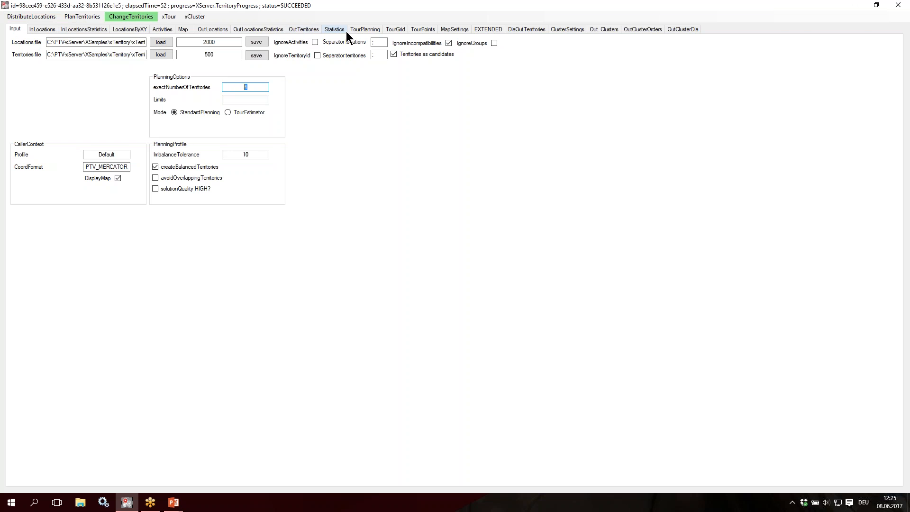
{"action": "left_click", "coordinate": [181, 30]}
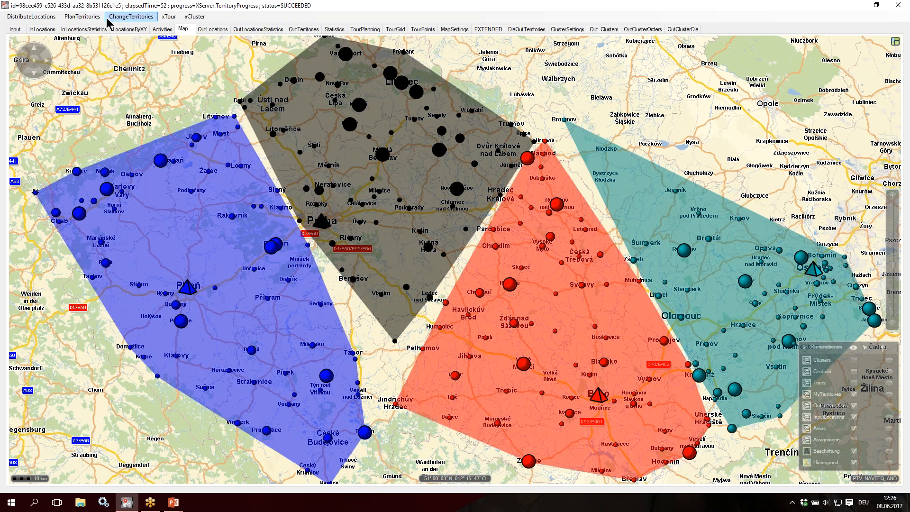
Turn off Territories as candidates in the input settings
{"action": "left_click", "coordinate": [134, 19]}
{"action": "left_click", "coordinate": [22, 30]}
{"action": "mouse_move", "coordinate": [161, 42]}
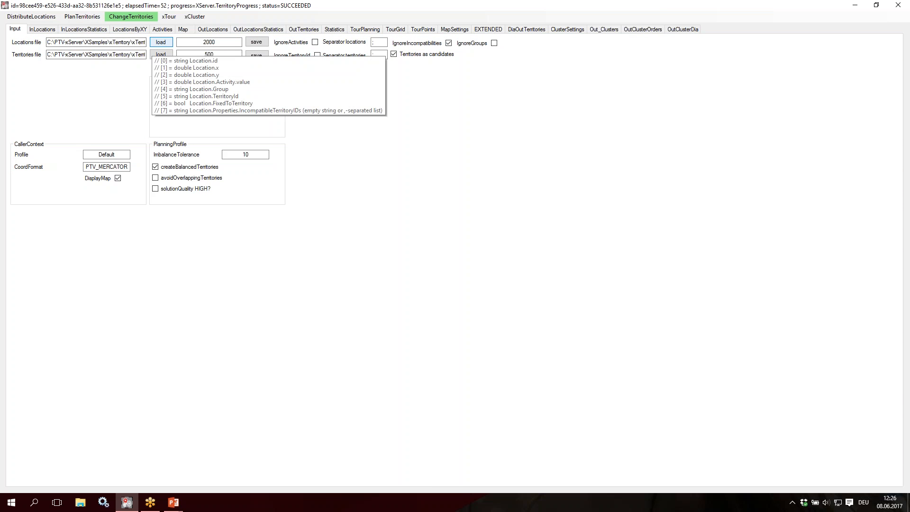
{"action": "left_click", "coordinate": [428, 56]}
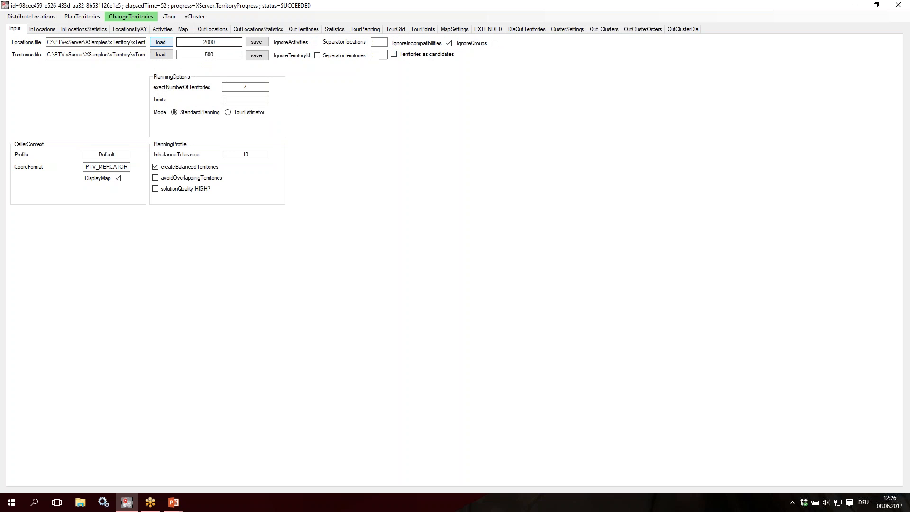
Load italy-1000.fromXLocate.LOCATIONS - nogroups.txt as the locations and Italy-BigCities.Territories.txt as the territories
{"action": "left_click", "coordinate": [167, 41]}
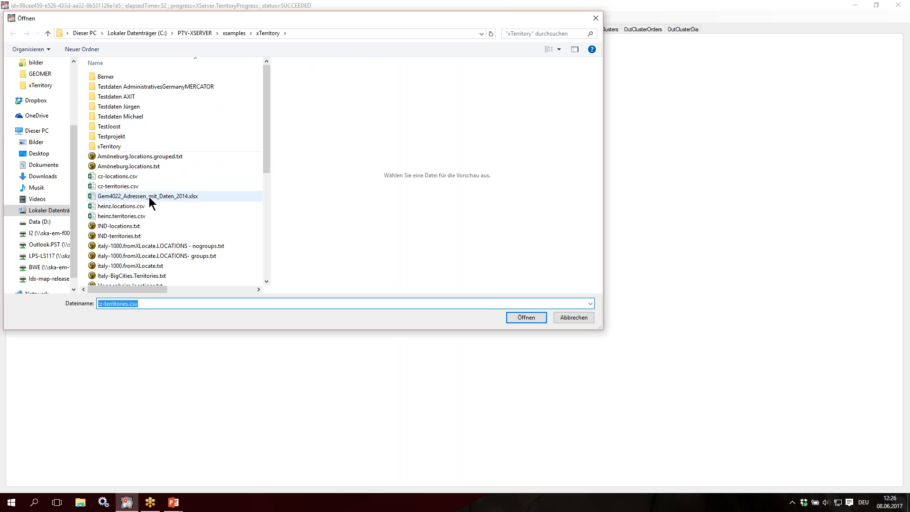
{"action": "left_click", "coordinate": [203, 249]}
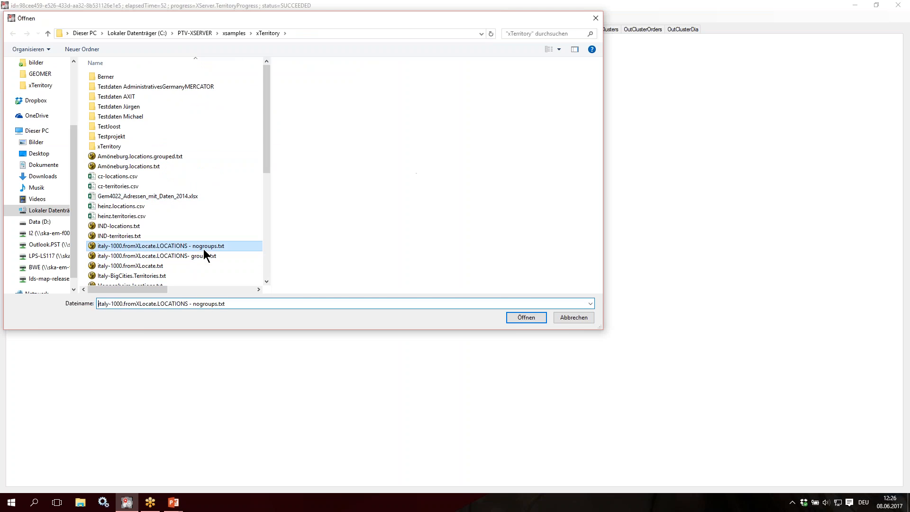
{"action": "left_click", "coordinate": [530, 319]}
{"action": "left_click", "coordinate": [167, 55]}
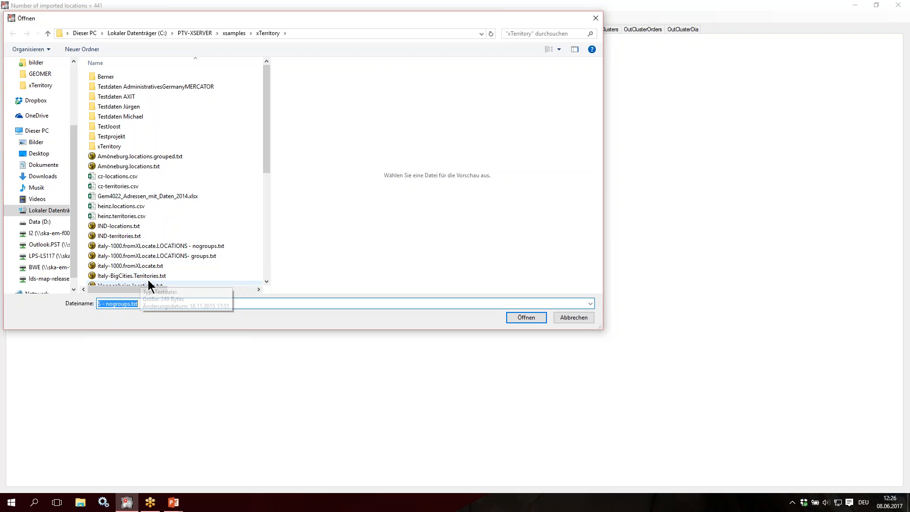
{"action": "left_click", "coordinate": [147, 275]}
{"action": "left_click", "coordinate": [533, 318]}
{"action": "left_click", "coordinate": [495, 294]}
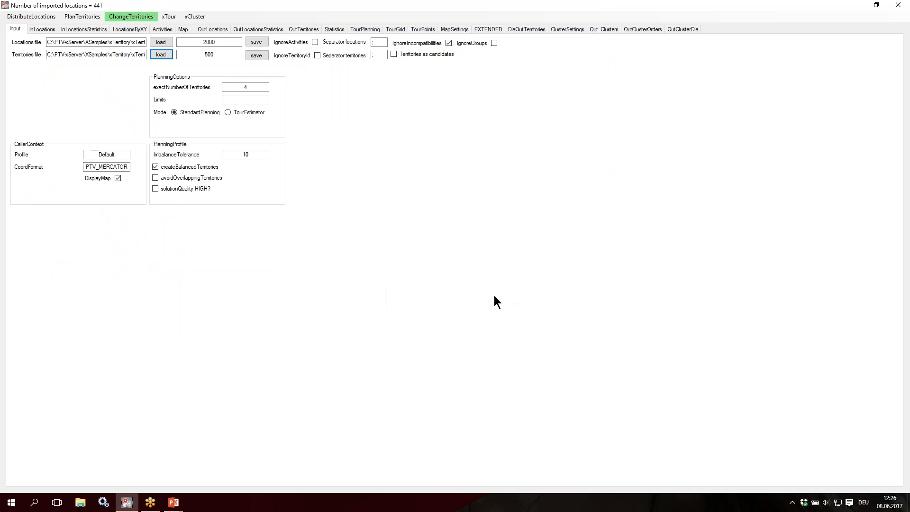
Run DistributeLocations on the ungrouped Italian locations and examine the assignment of the Sardinian locations on the map
{"action": "left_click", "coordinate": [38, 19]}
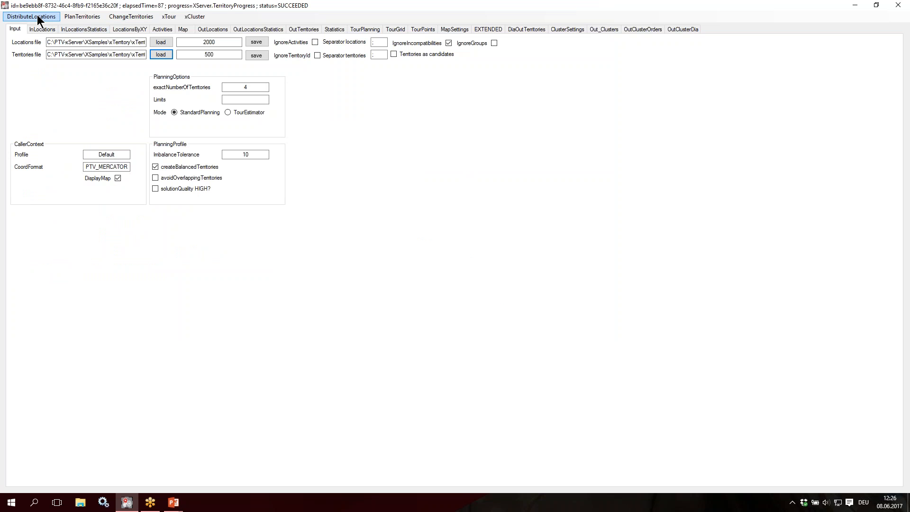
{"action": "left_click", "coordinate": [38, 17]}
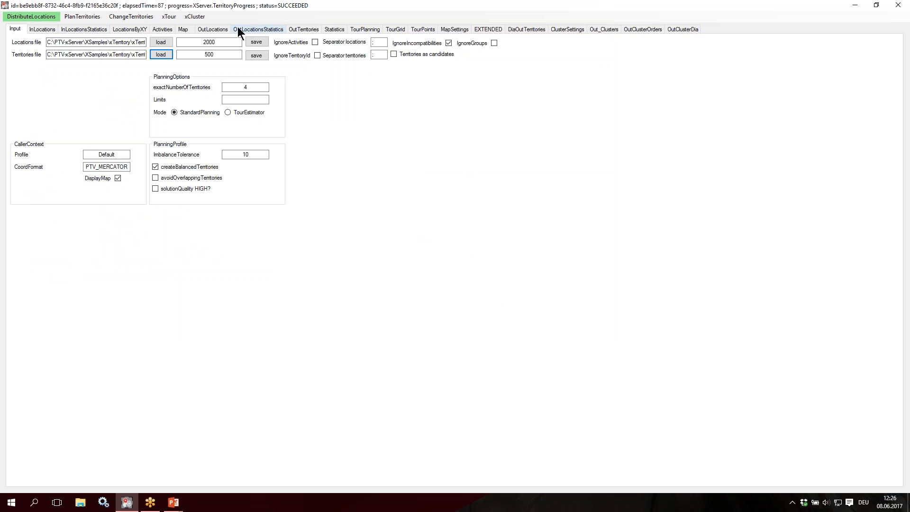
{"action": "left_click", "coordinate": [184, 28]}
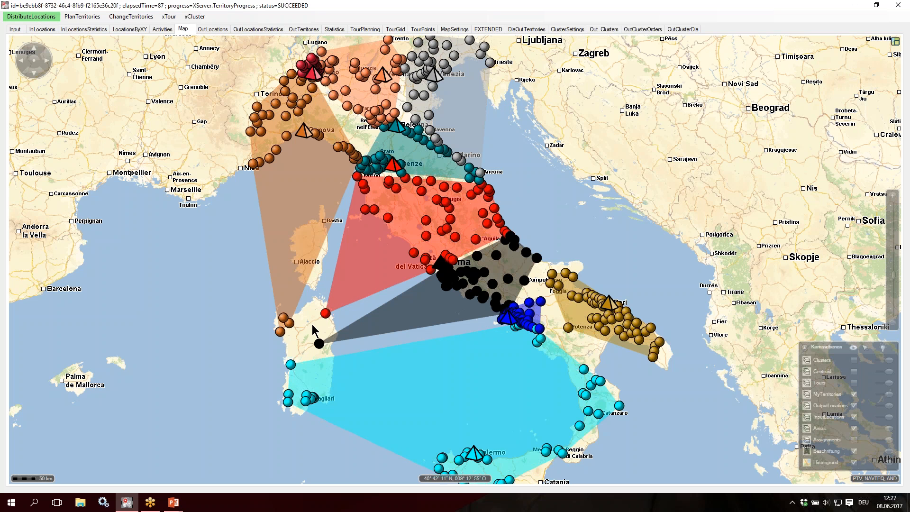
{"action": "mouse_move", "coordinate": [324, 318]}
Replace the imported locations with the file italy-1000.fromXLocate.LOCATIONS- groups.txt
{"action": "left_click", "coordinate": [16, 30]}
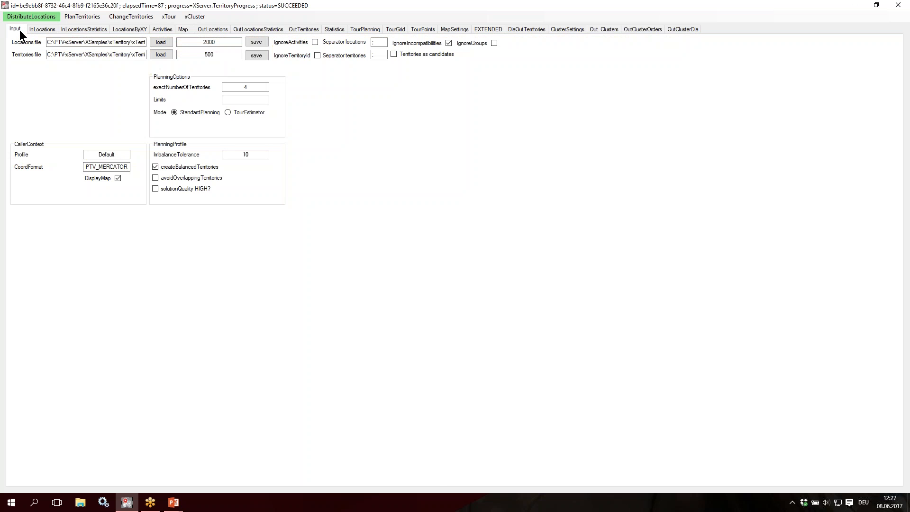
{"action": "left_click", "coordinate": [164, 42]}
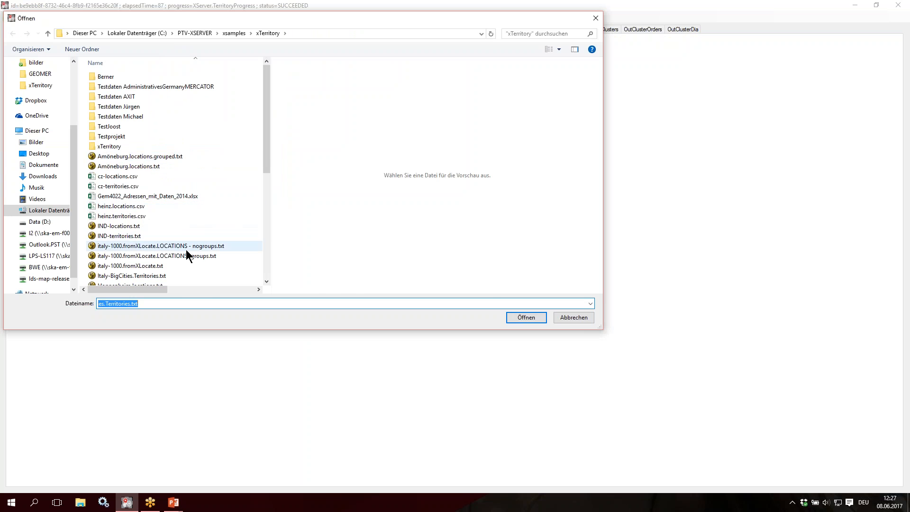
{"action": "left_click", "coordinate": [209, 257]}
{"action": "left_click", "coordinate": [525, 318]}
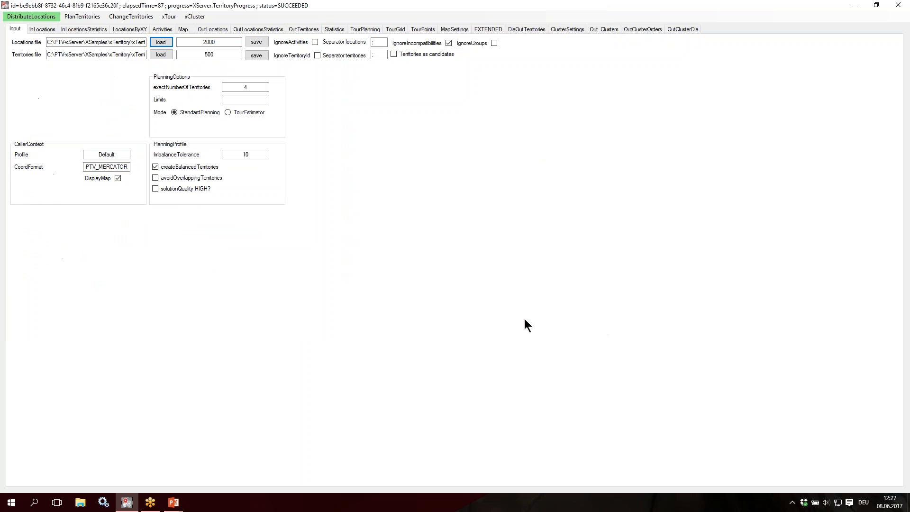
Examine the location_group entries at the end of the imported locations, highlighting the Sardegna rows and the Sicilia rows
{"action": "left_click", "coordinate": [43, 31]}
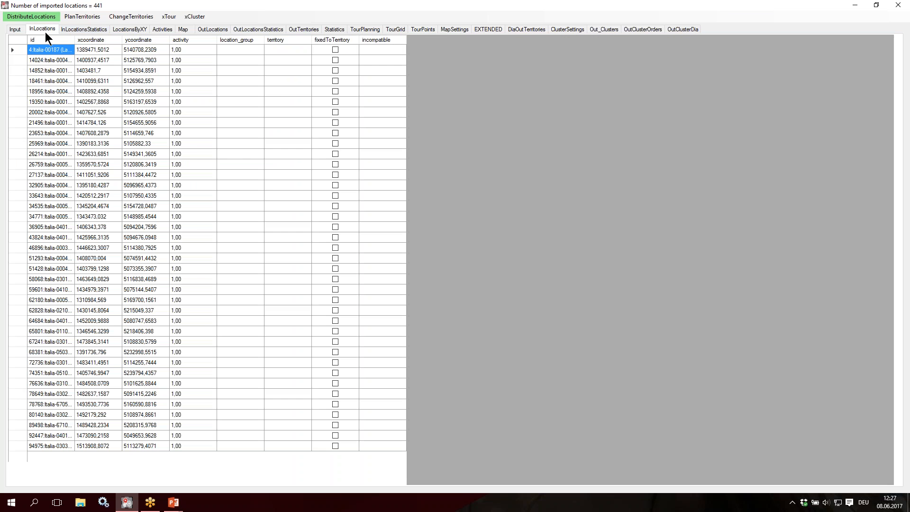
{"action": "left_click_drag", "start_coordinate": [897, 61], "coordinate": [875, 451]}
{"action": "left_click", "coordinate": [231, 134]}
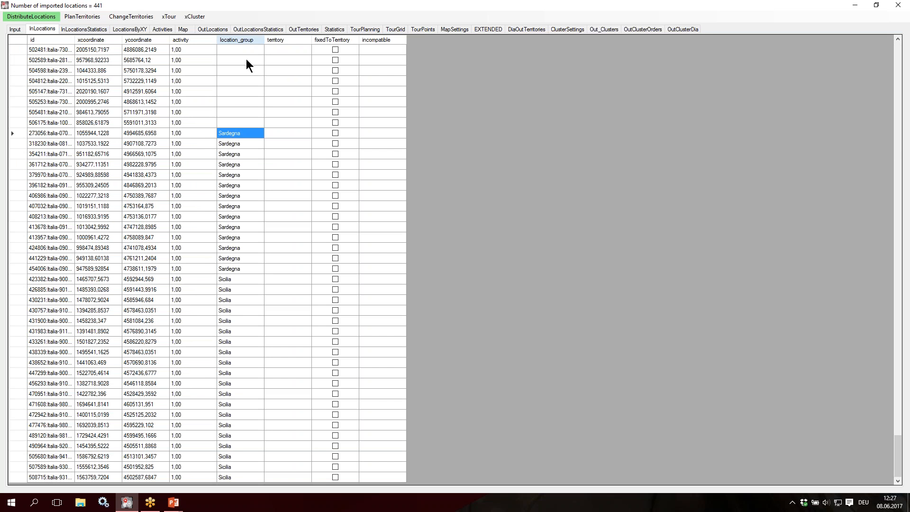
{"action": "left_click_drag", "start_coordinate": [245, 136], "coordinate": [253, 269]}
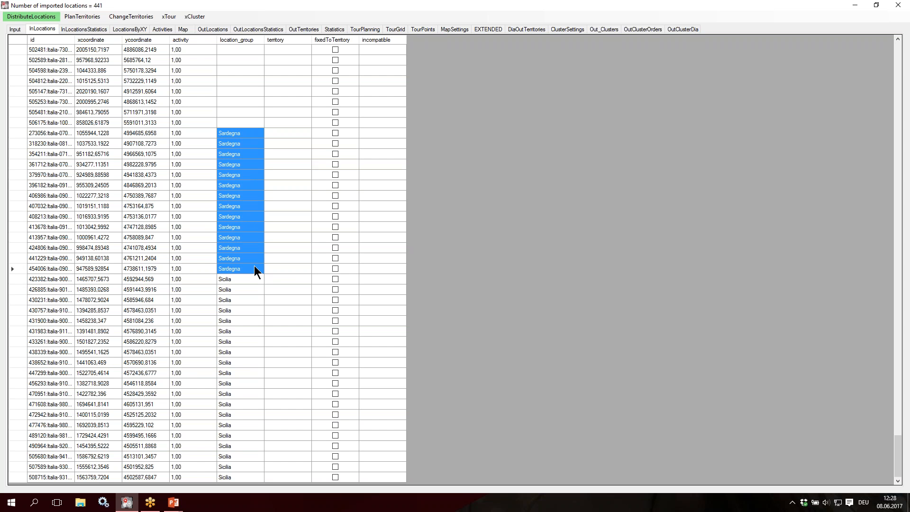
{"action": "left_click", "coordinate": [63, 132]}
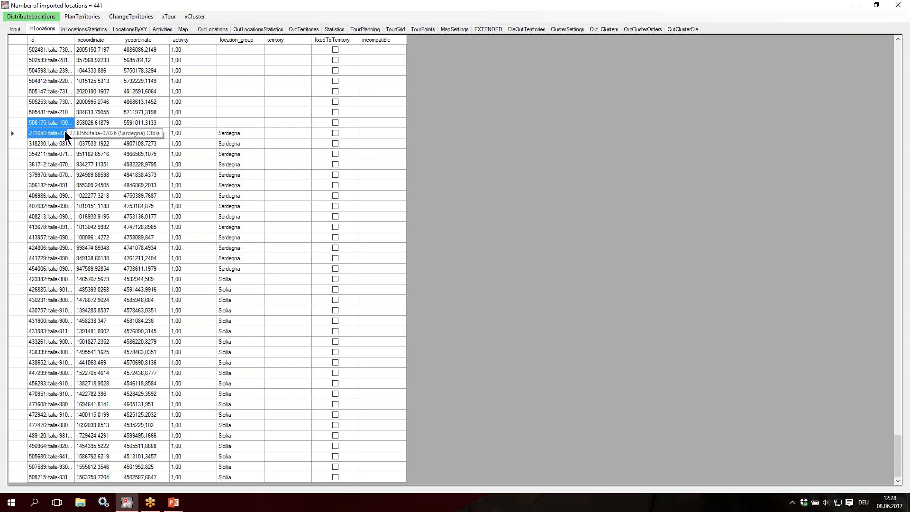
{"action": "left_click_drag", "start_coordinate": [61, 132], "coordinate": [252, 271]}
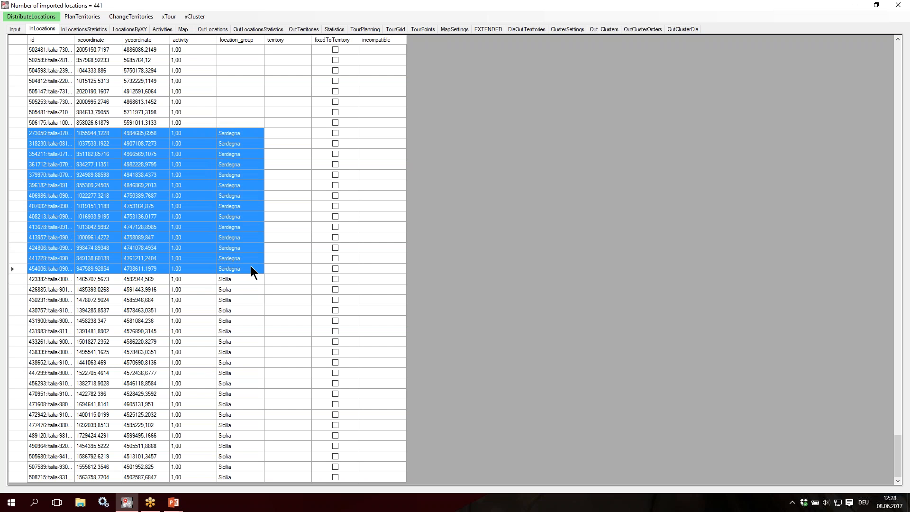
{"action": "left_click", "coordinate": [251, 273]}
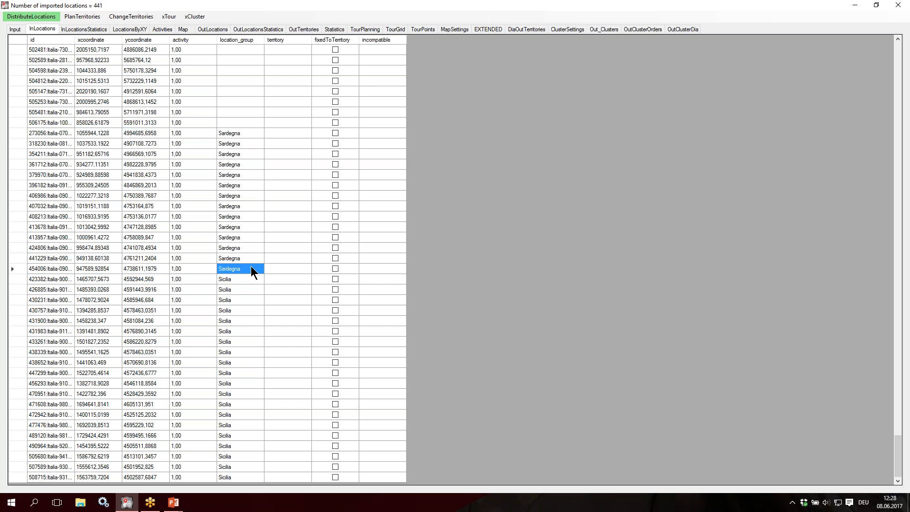
{"action": "left_click_drag", "start_coordinate": [244, 276], "coordinate": [42, 475]}
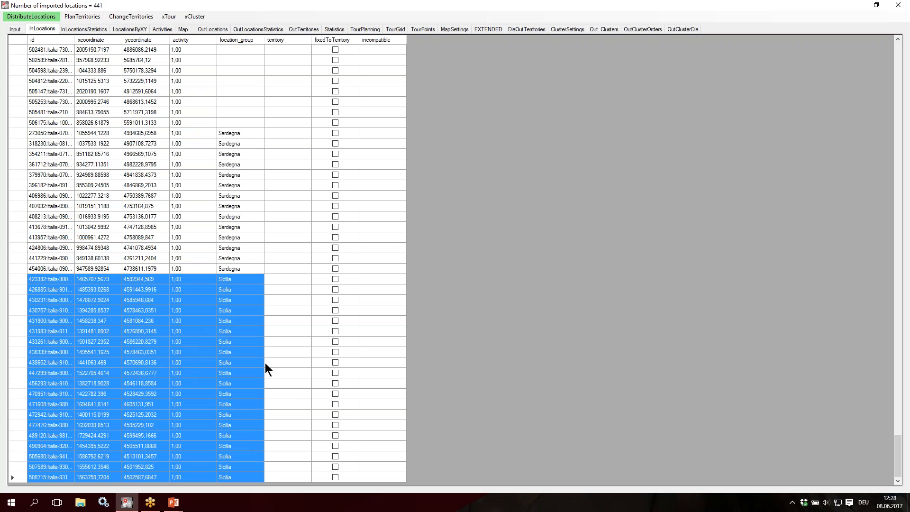
{"action": "left_click", "coordinate": [273, 263]}
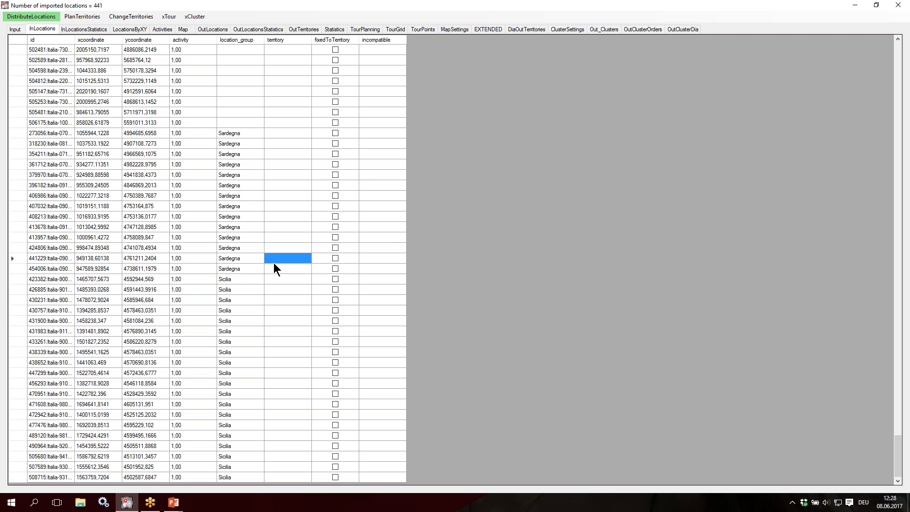
Run DistributeLocations on the grouped locations and review the resulting territories on the map and in the territory diagram
{"action": "left_click", "coordinate": [41, 15]}
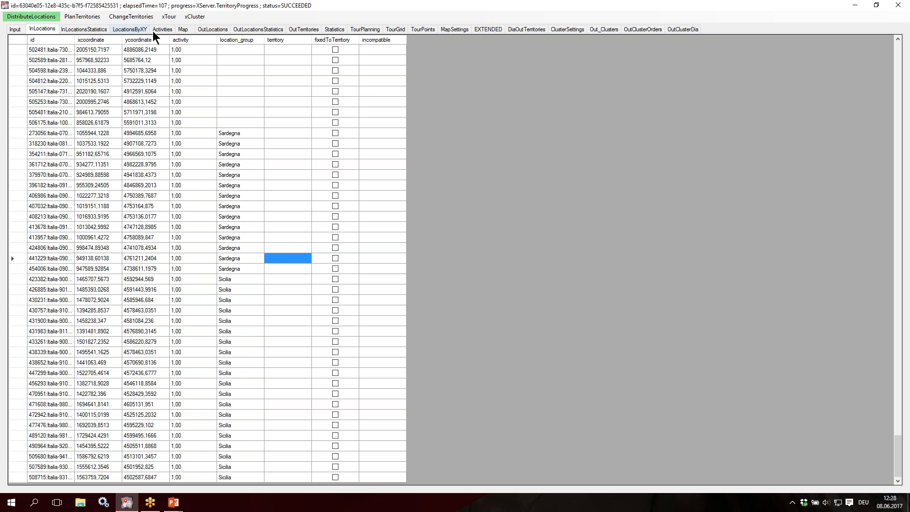
{"action": "left_click", "coordinate": [188, 28]}
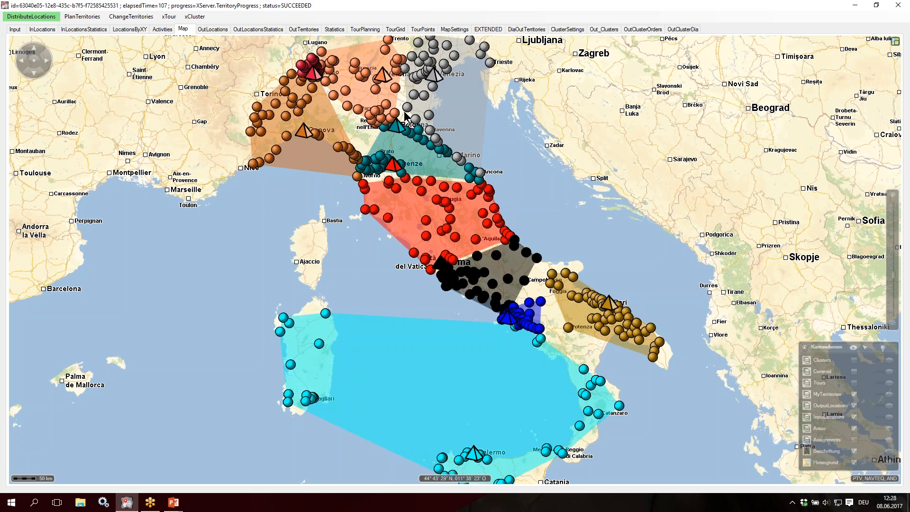
{"action": "left_click", "coordinate": [525, 29]}
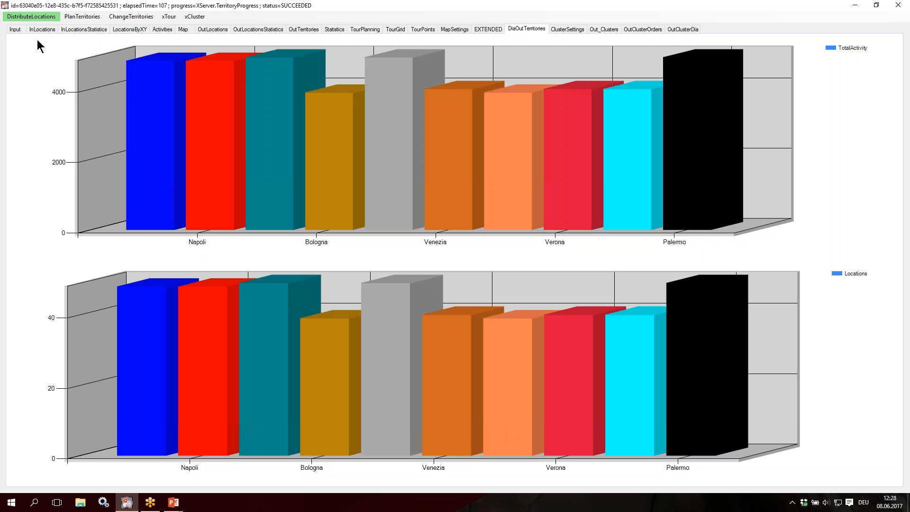
{"action": "left_click", "coordinate": [15, 29]}
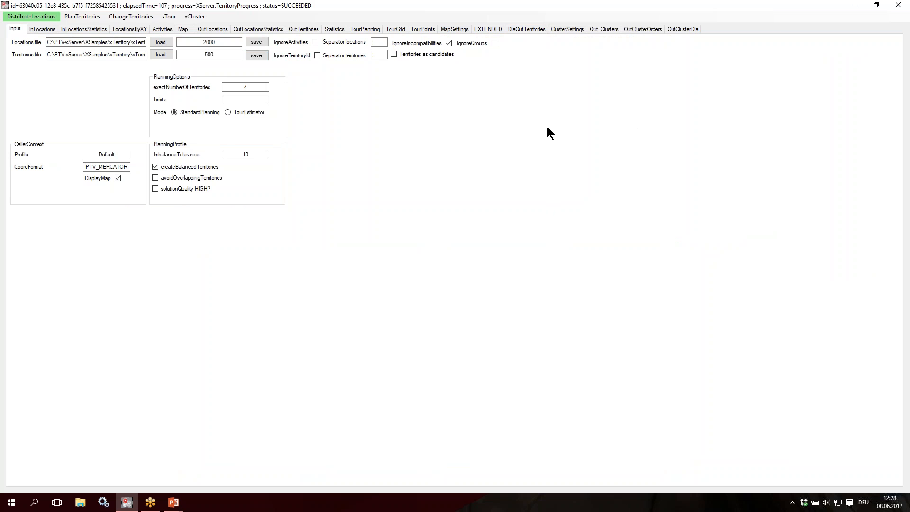
{"action": "left_click", "coordinate": [184, 29]}
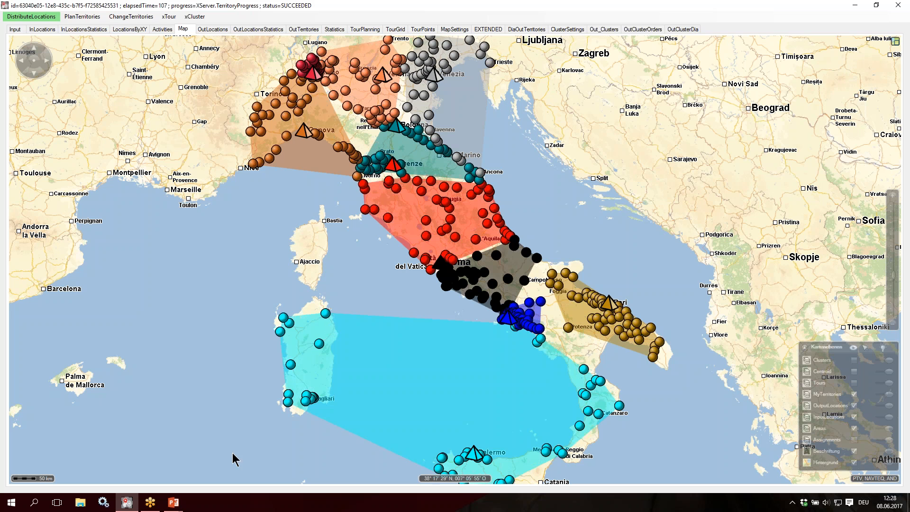
Switch to the PowerPoint slide show and advance through the PTV introduction slide to the Ressourcen und Co slide
{"action": "key", "text": "alt+Tab"}
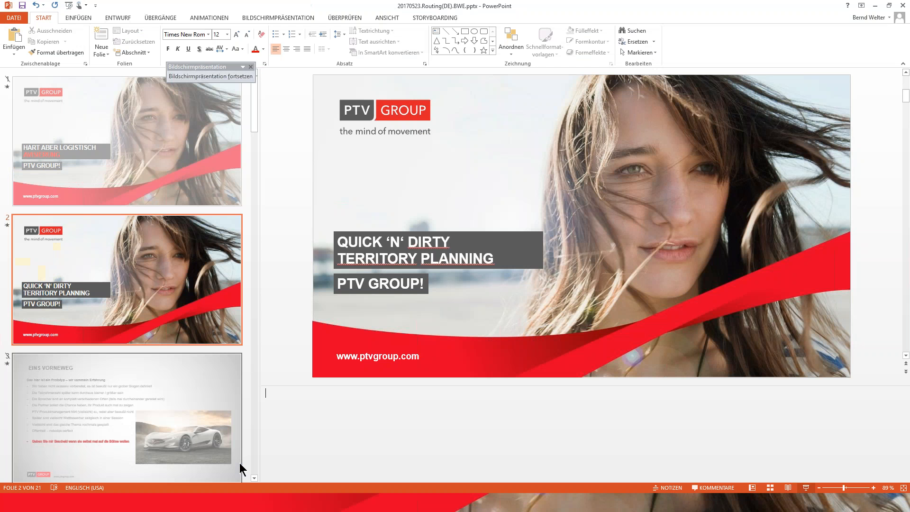
{"action": "key", "text": "alt+Tab"}
{"action": "key", "text": "alt+Tab"}
{"action": "left_click", "coordinate": [434, 406]}
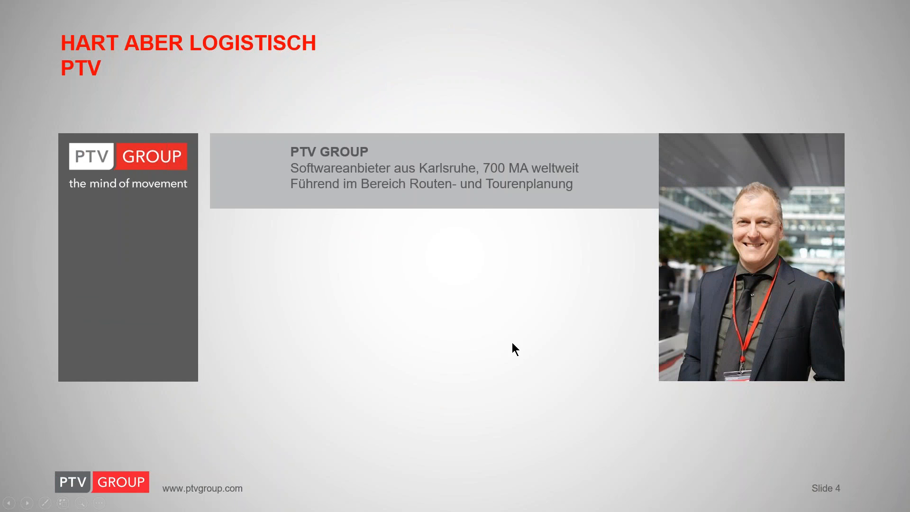
{"action": "left_click", "coordinate": [716, 301]}
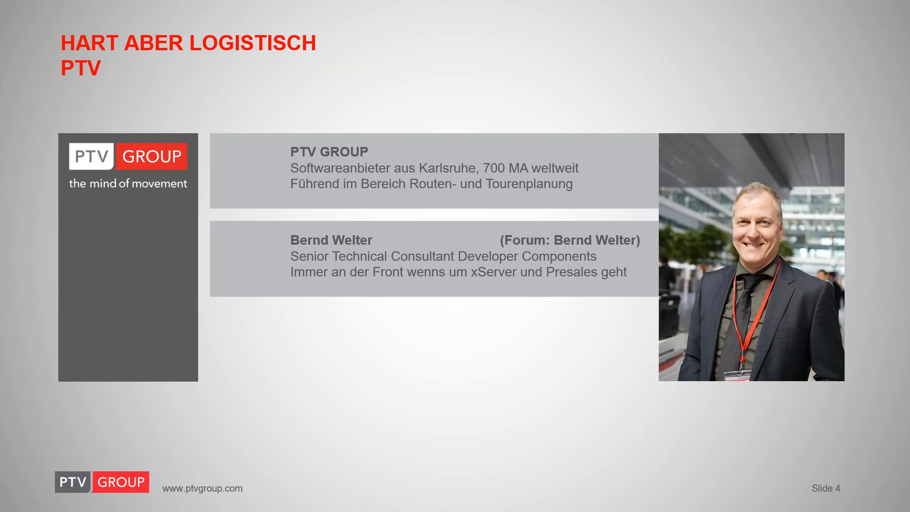
{"action": "left_click", "coordinate": [778, 94]}
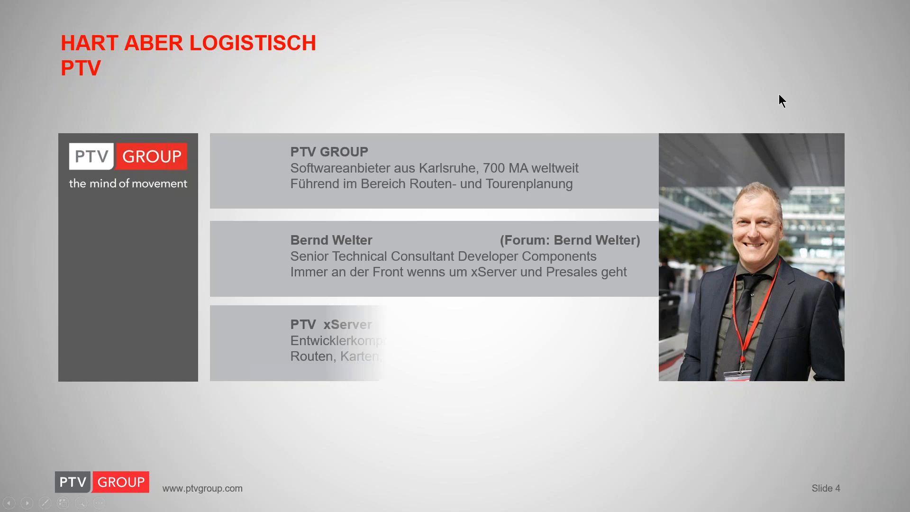
{"action": "left_click", "coordinate": [670, 151]}
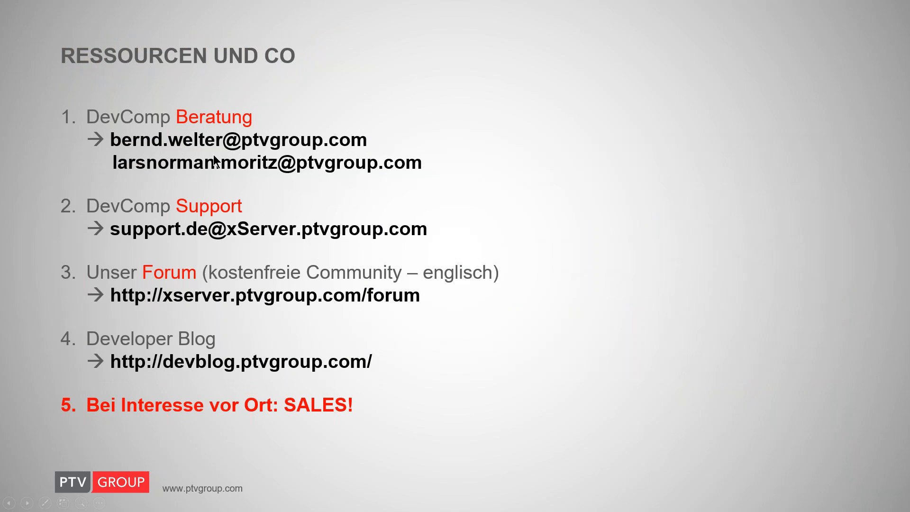